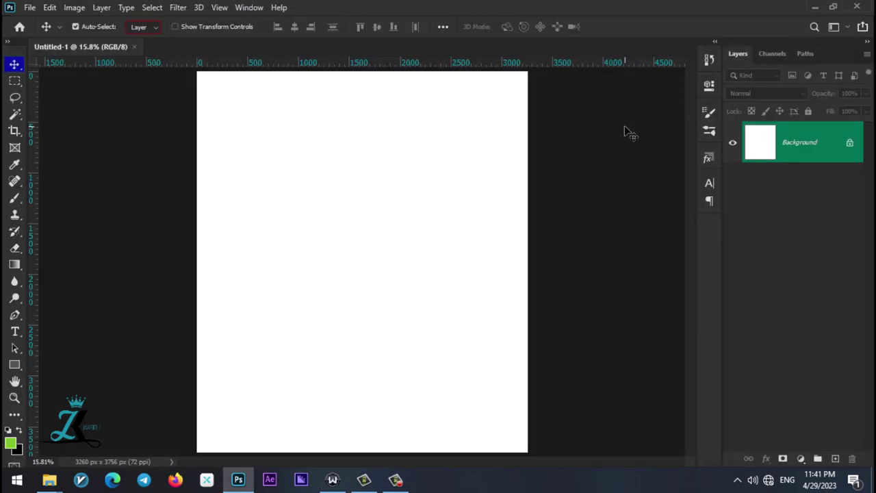
Import both ruined-street city photos from File Explorer into the document
click(68, 417)
click(272, 109)
ctrl+click(382, 110)
mouse_move(381, 109)
mouse_down()
mouse_move(236, 487)
mouse_move(553, 301)
mouse_up()
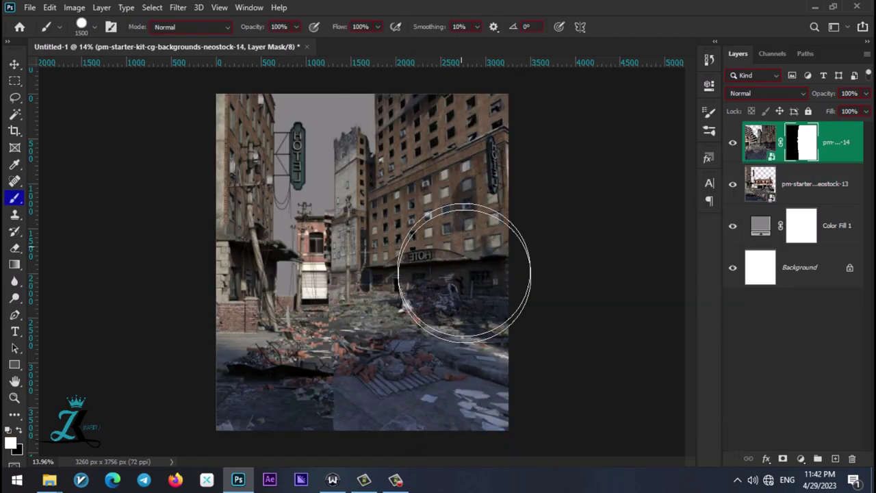
Shrink the soft brush and paint the mask to blend the foreground rubble
right_click(544, 403)
key(Return)
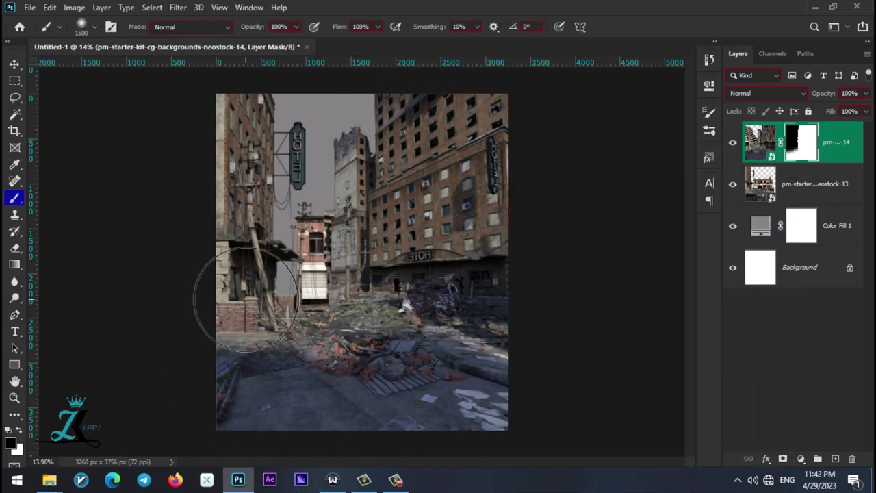
scroll(338, 353, up, 2)
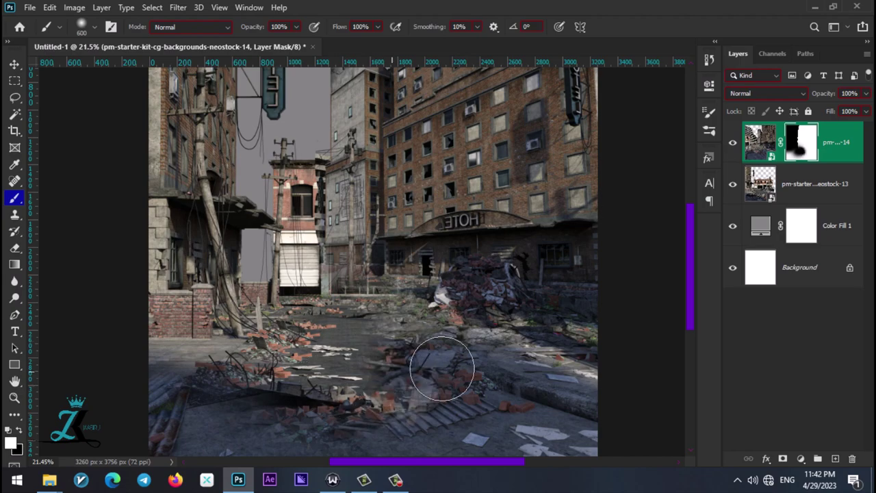
mouse_move(442, 368)
mouse_down()
mouse_move(323, 381)
mouse_move(520, 273)
mouse_move(489, 272)
mouse_up()
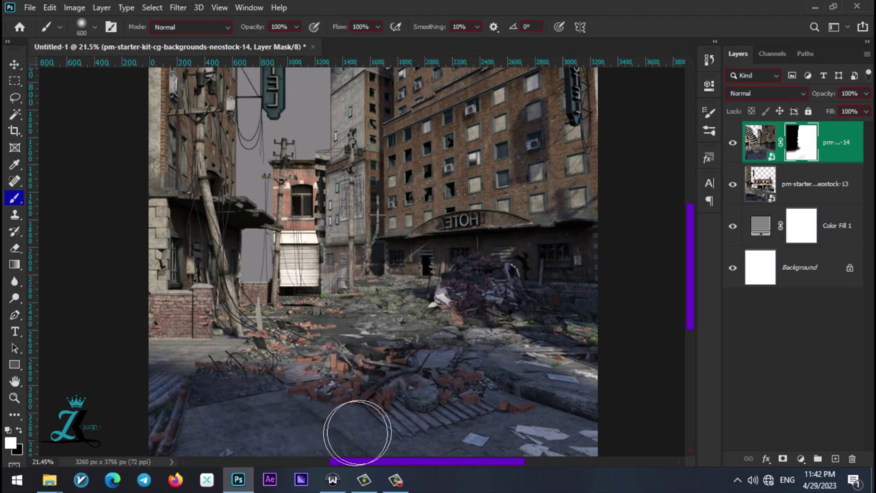
scroll(357, 431, down, 2)
Reposition both city layers together with Free Transform
key(alt+shift+bracketleft)
key(ctrl+t)
mouse_move(479, 198)
mouse_down()
mouse_move(541, 206)
mouse_move(421, 223)
mouse_up()
click(815, 183)
click(814, 142)
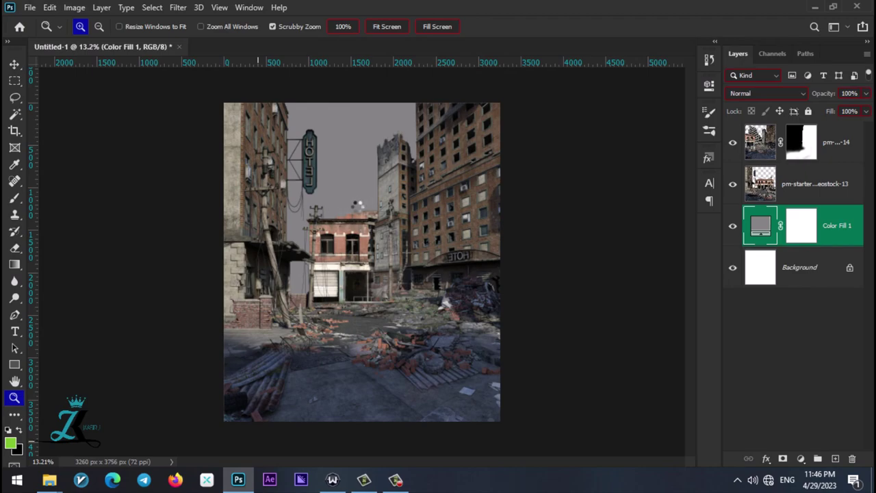
Scale the sky photo to fit the top and add a Black & White preview layer
drag(358, 342, 347, 299)
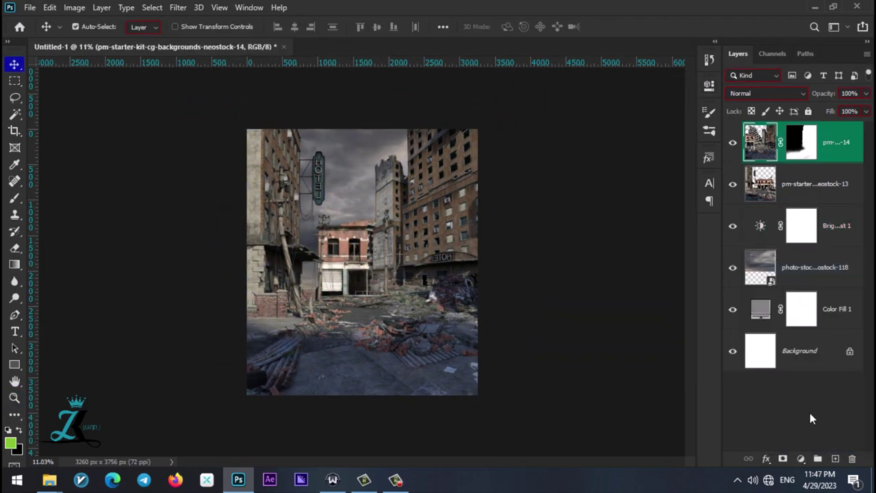
click(801, 458)
click(805, 352)
Darken the right-hand city with a clipped Brightness/Contrast adjustment
click(814, 309)
click(759, 267)
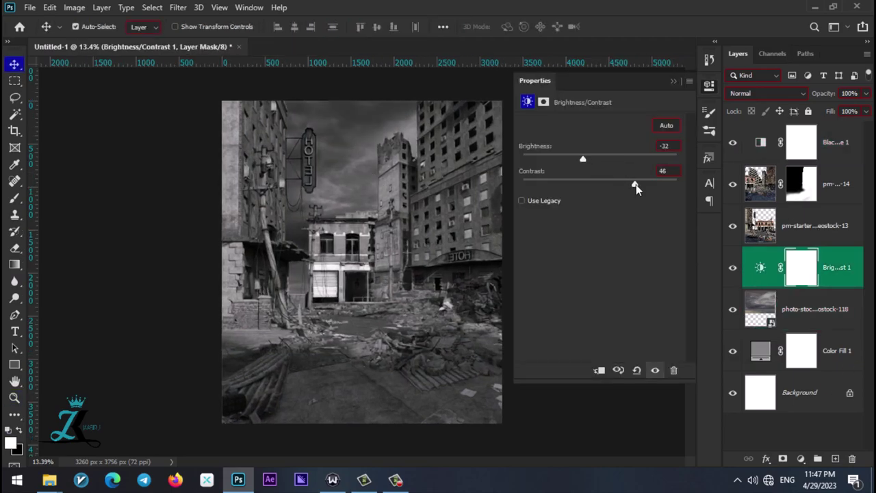
click(759, 183)
click(801, 459)
click(807, 271)
drag(594, 160, 561, 161)
Clip another Brightness/Contrast to the left-hand city and group its layers
click(815, 266)
click(800, 459)
click(808, 271)
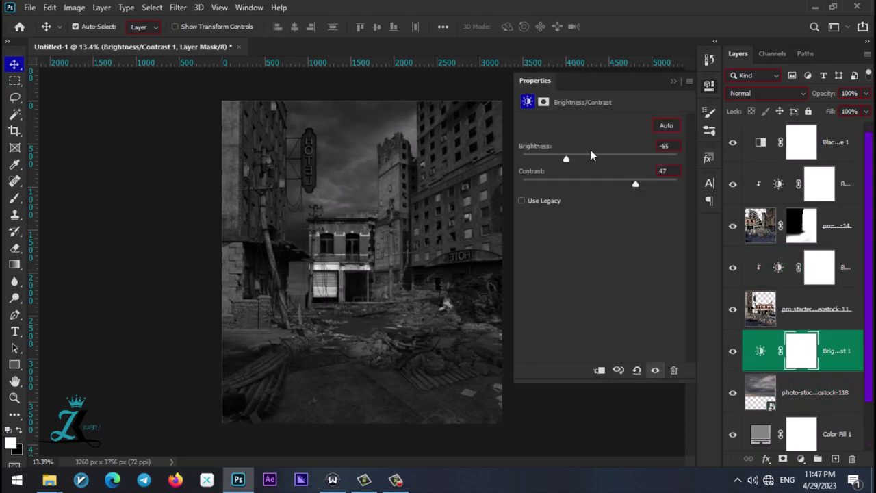
click(814, 308)
key(ctrl+g)
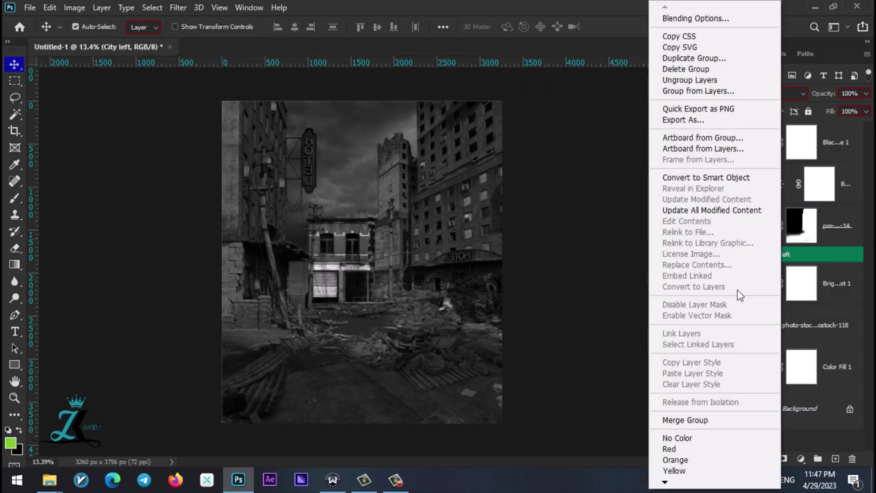
Label the City RIght group orange and group the sky layers as a green 'Sky' group
key(ctrl+g)
right_click(778, 176)
click(670, 459)
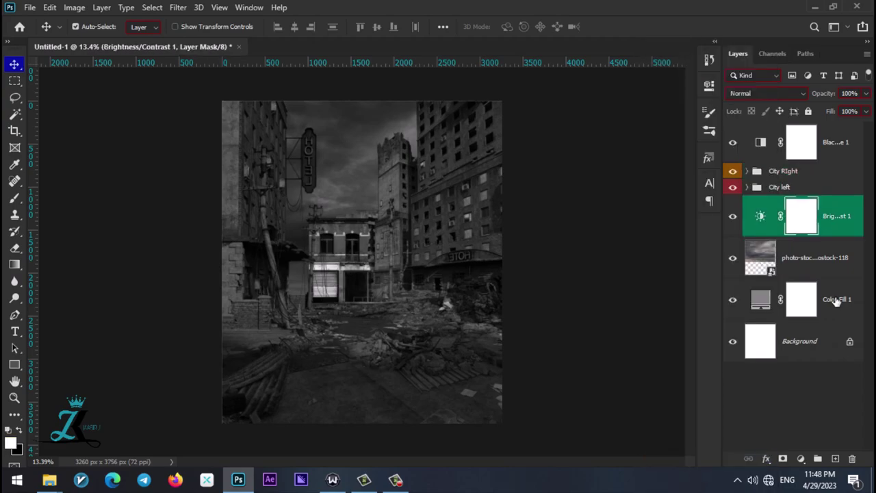
shift+click(814, 257)
key(ctrl+g)
text(Sky)
right_click(812, 203)
click(681, 471)
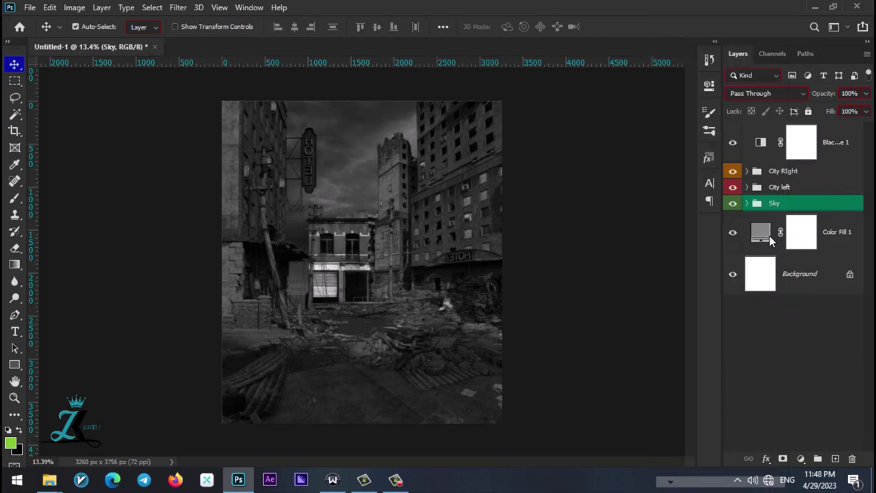
Add a black Solid Color fill hidden behind an inverted mask for brush painting
click(747, 203)
click(746, 186)
click(757, 172)
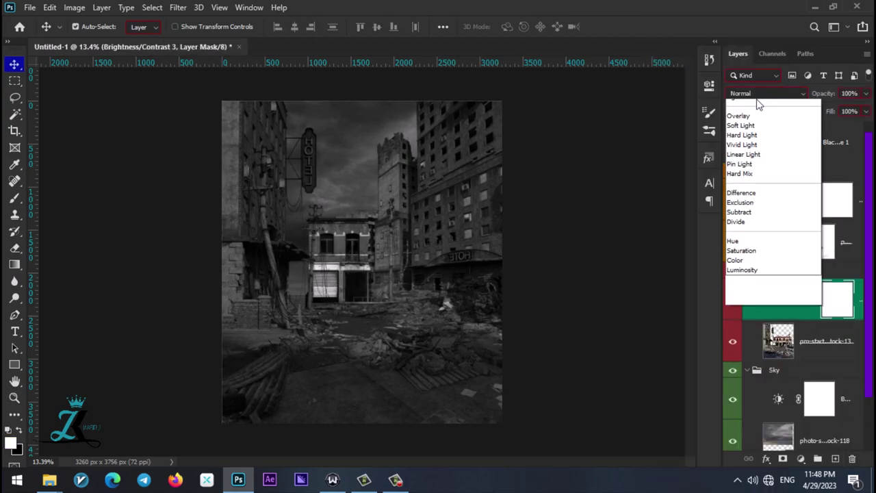
click(747, 171)
click(800, 299)
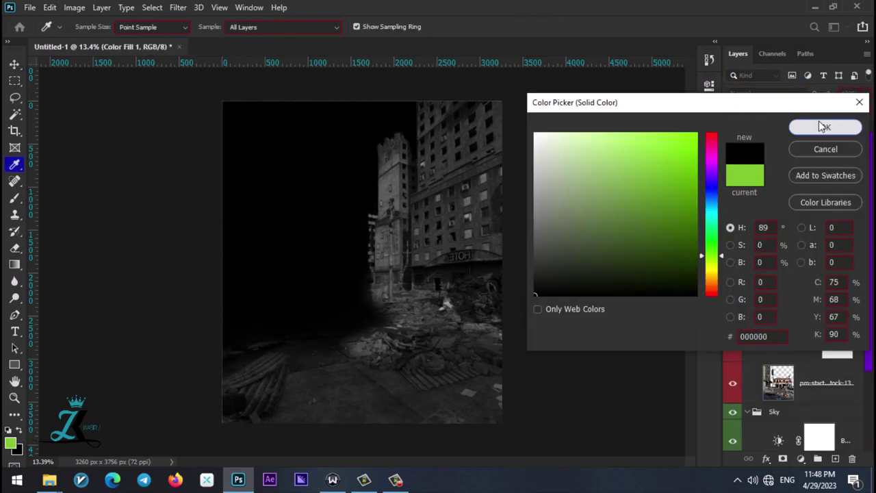
click(825, 125)
key(ctrl+i)
key(b)
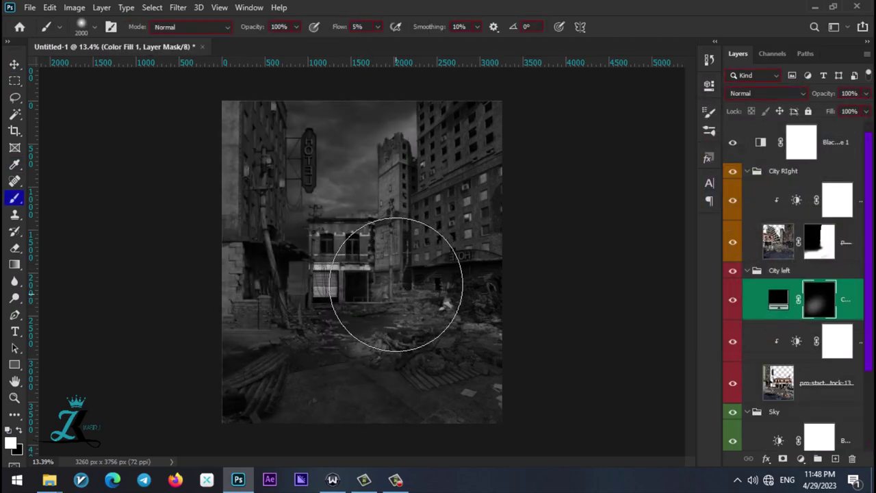
Hide the black-and-white preview and make the fill near-black at 44% opacity
click(732, 142)
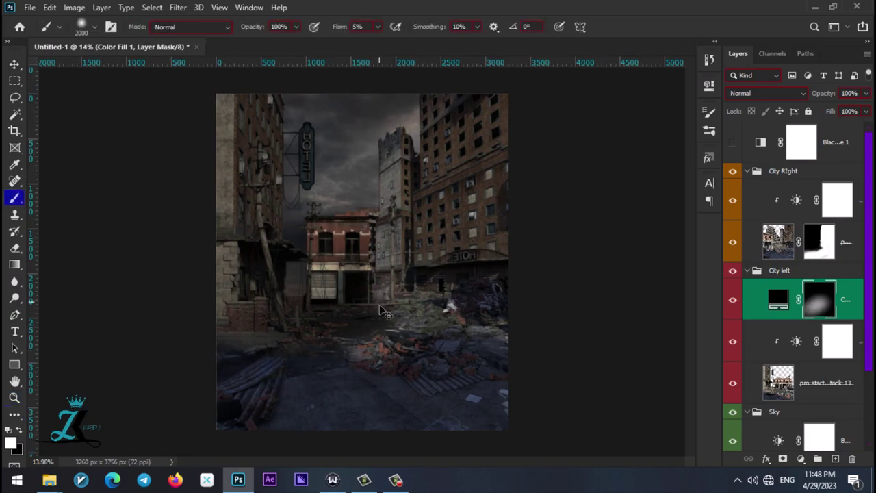
key(v)
key(ctrl+minus)
double_click(778, 299)
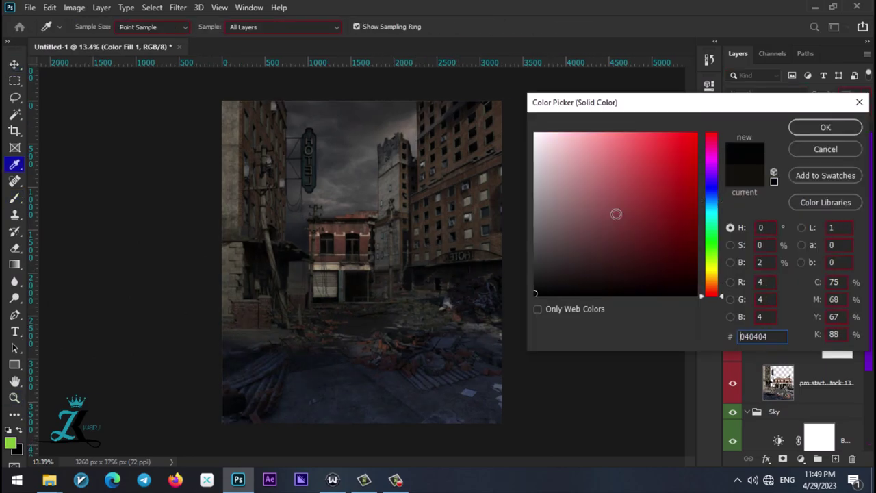
click(826, 128)
drag(793, 95, 796, 100)
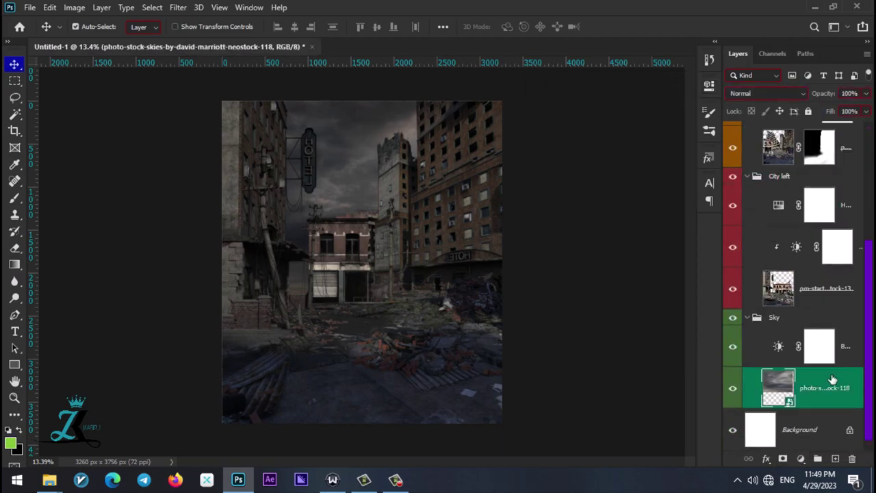
Add a Color Balance adjustment pushed toward green
click(821, 346)
click(800, 458)
click(828, 338)
drag(582, 170, 589, 175)
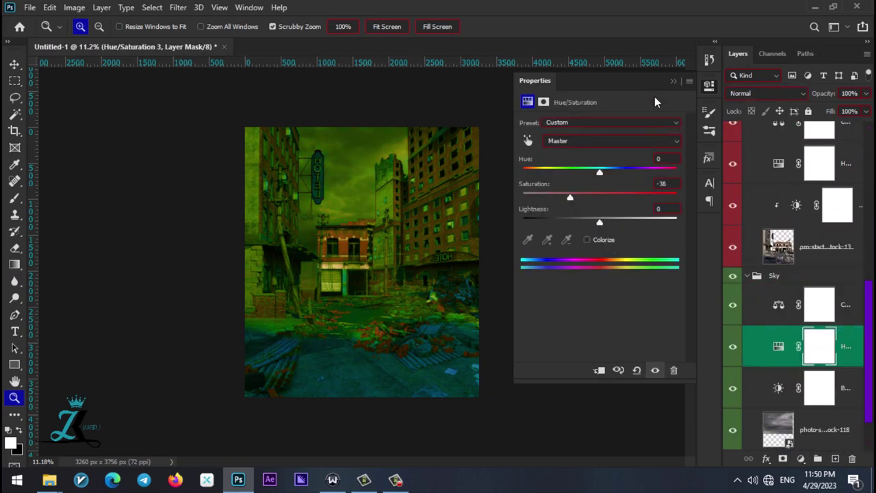
Shift the sky's Color Balance toward yellow
click(866, 53)
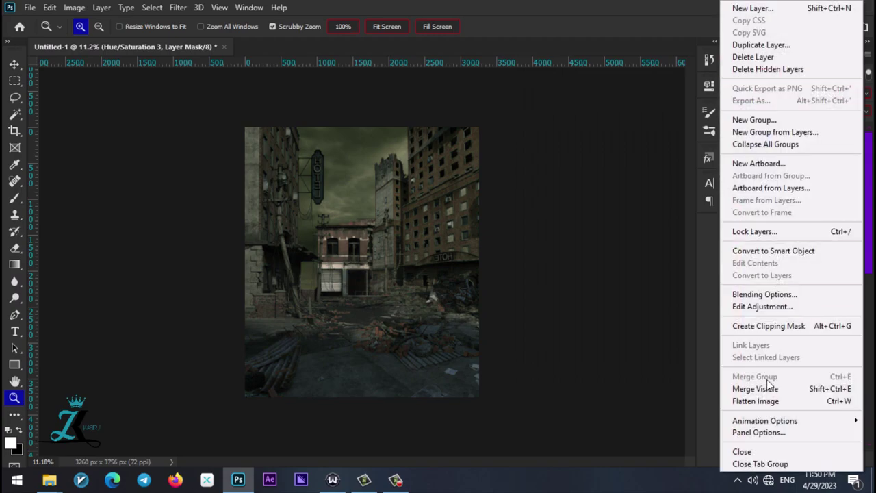
click(758, 432)
click(520, 64)
scroll(793, 308, down, 5)
double_click(765, 332)
drag(581, 193, 569, 194)
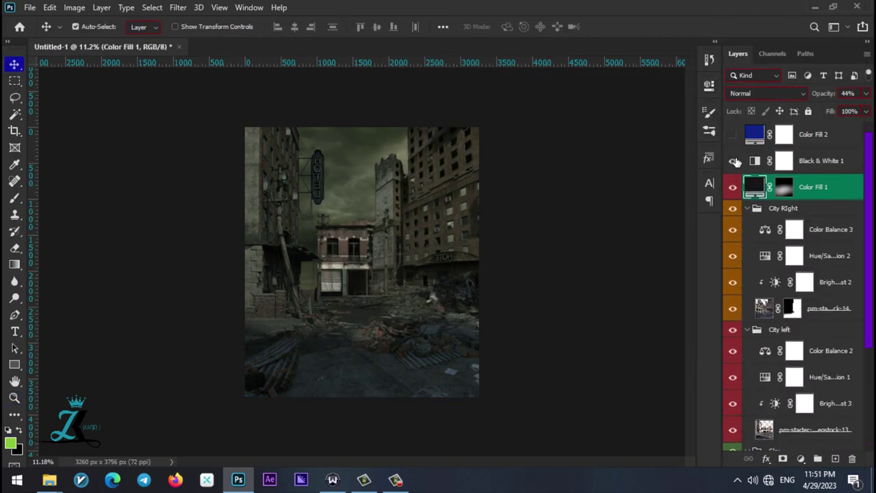
Scroll through the layers and select the left-hand city photo layer
scroll(793, 274, down, 3)
scroll(794, 274, down, 3)
click(254, 176)
scroll(297, 140, up, 5)
Marquee the vertical HOTEL sign letters and flip them to read correctly
key(m)
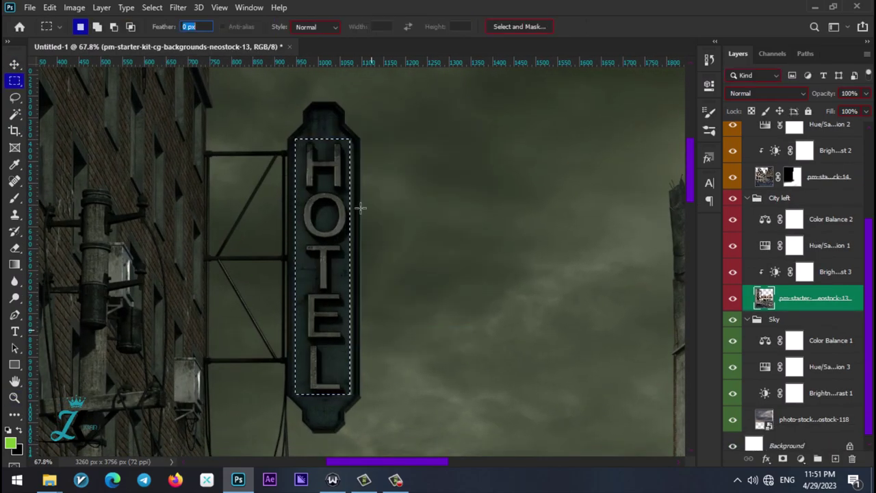
key(ctrl+d)
key(v)
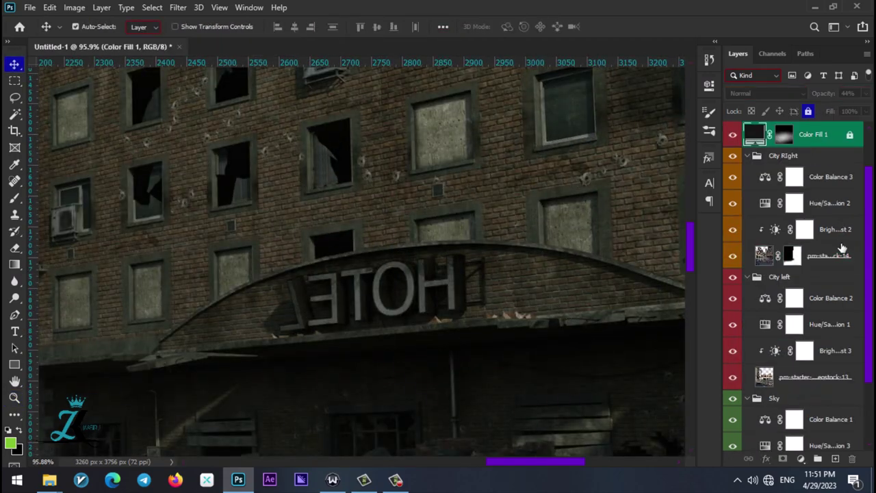
Lasso the mirrored HOTEL lettering on the right building's arch and clone it away
click(842, 252)
scroll(424, 257, up, 2)
key(l)
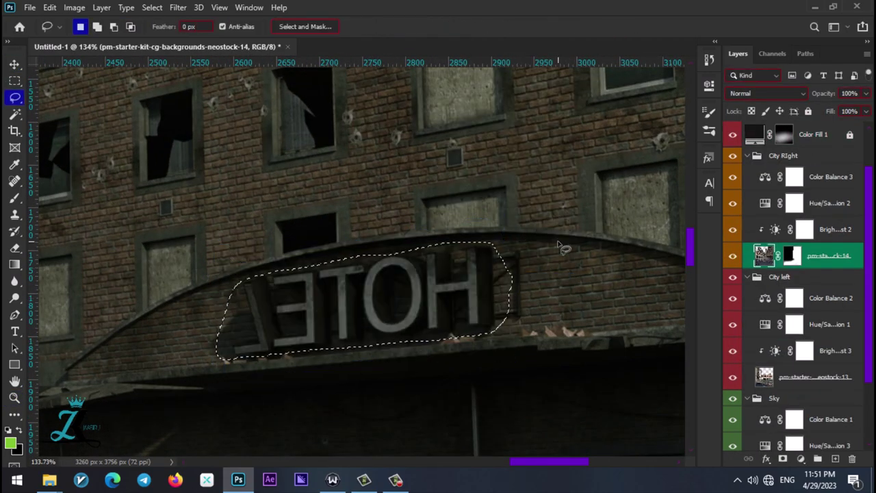
right_click(493, 226)
key(Escape)
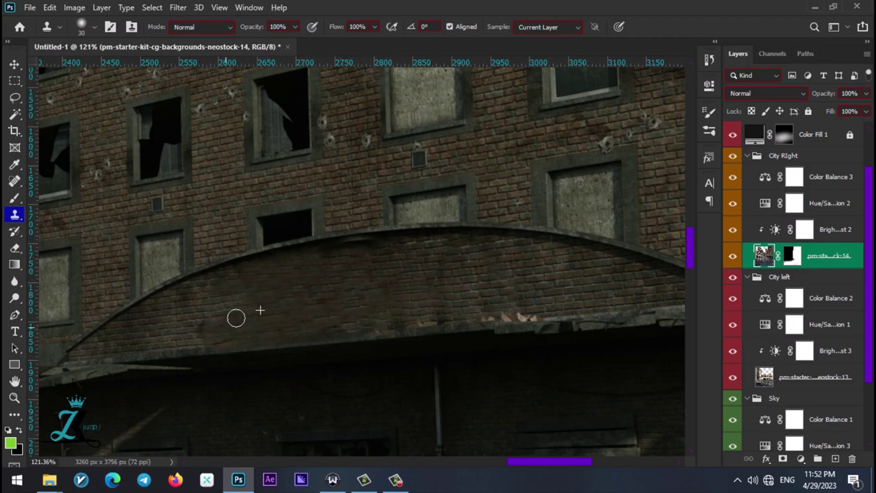
scroll(415, 297, down, 5)
scroll(393, 229, down, 3)
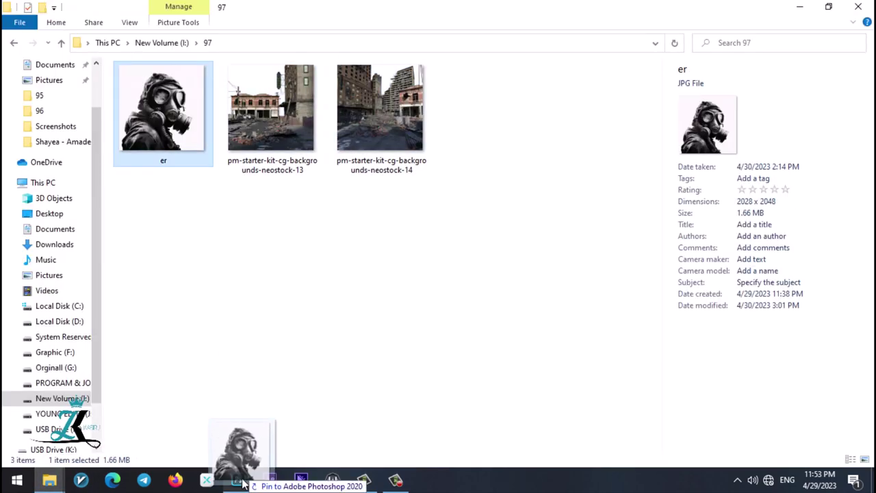
Place the gas-mask photo in its own group and mask out its white background via Color Range
drag(245, 483, 361, 279)
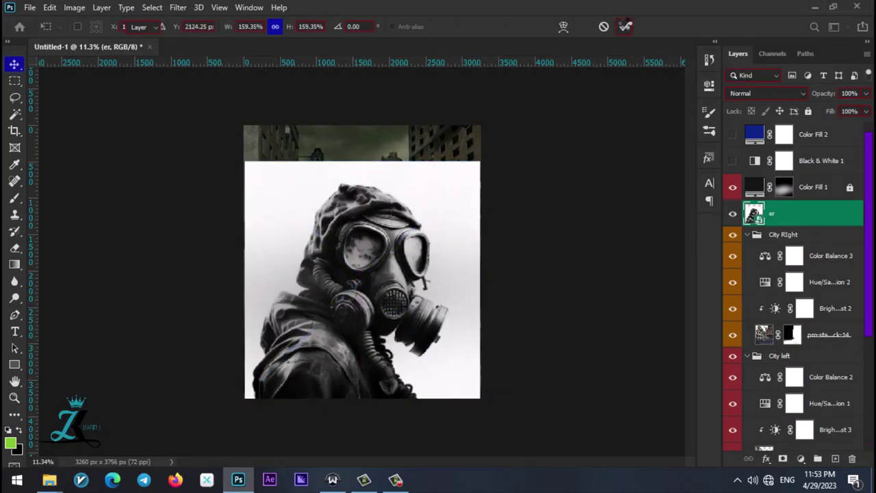
key(ctrl+g)
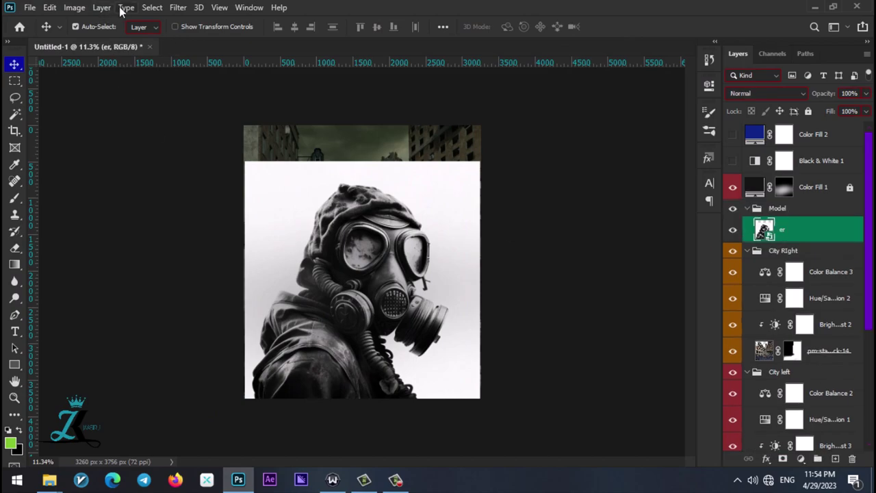
click(152, 7)
click(172, 131)
click(518, 91)
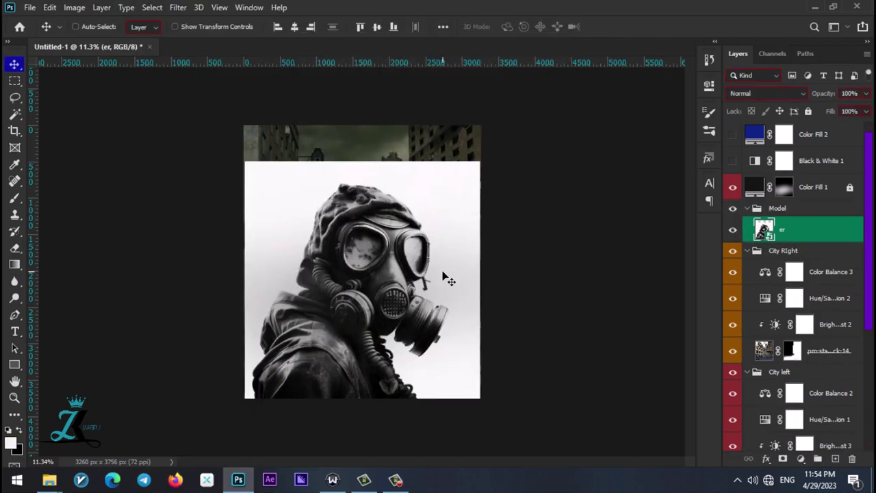
click(785, 459)
Contract the figure's mask edges by one pixel with the Minimum filter
scroll(594, 297, up, 3)
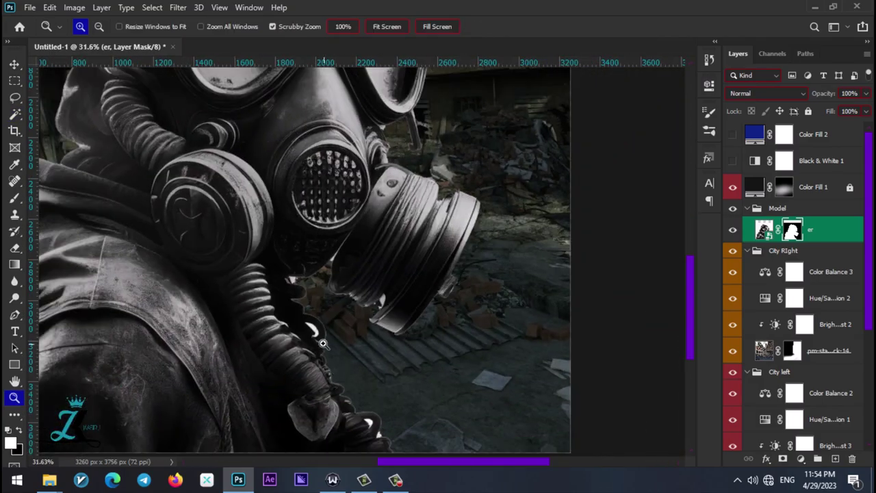
key(z)
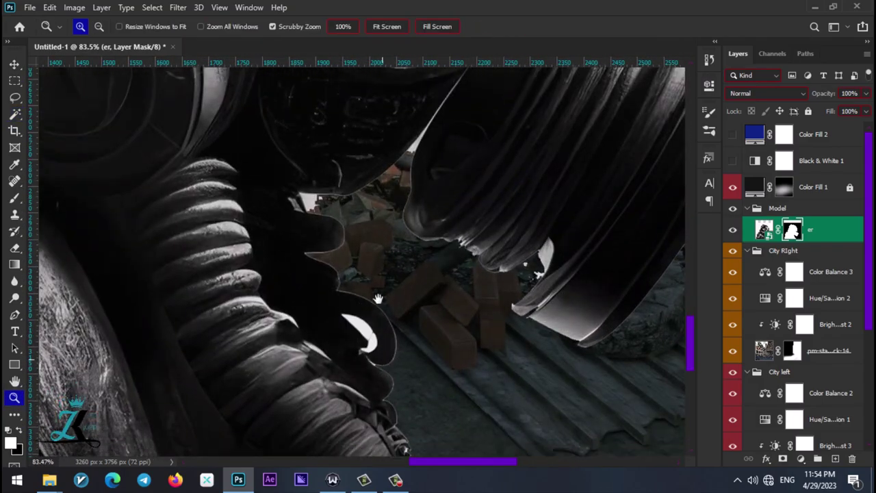
right_click(792, 229)
key(Escape)
click(178, 7)
click(355, 308)
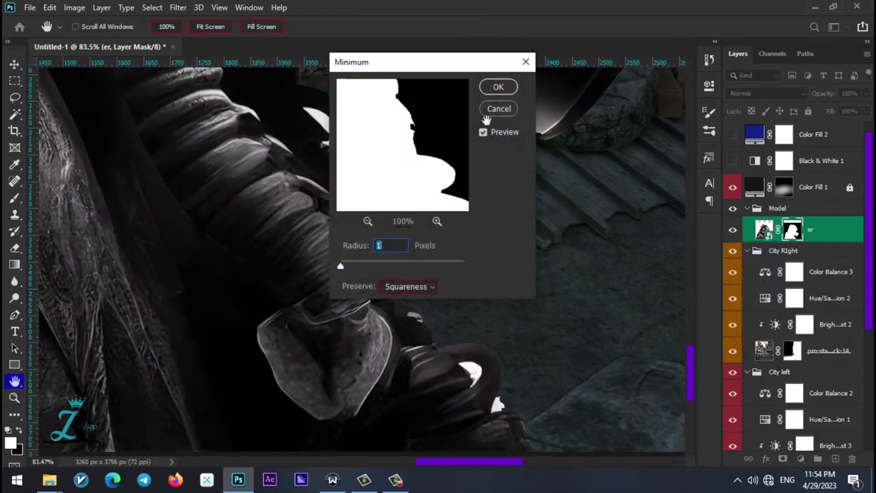
click(497, 86)
Pan around to inspect the figure's mask edges and bring up the mask's options
scroll(450, 287, up, 3)
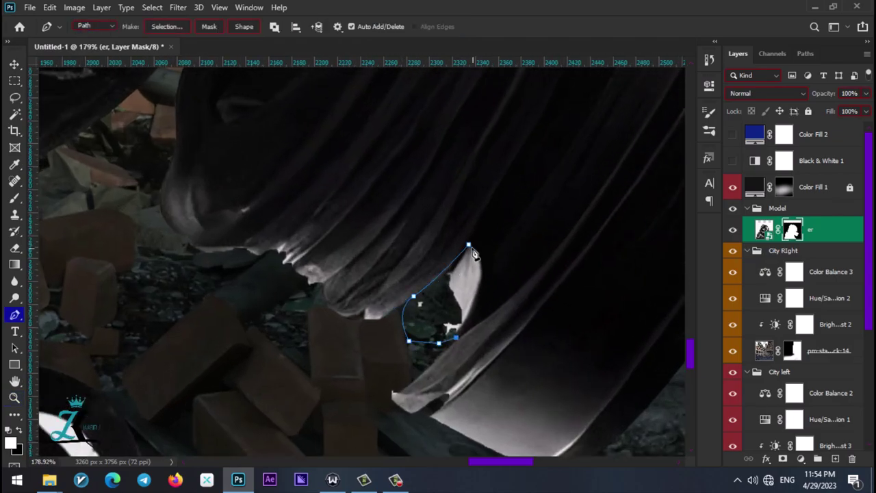
scroll(433, 220, up, 4)
scroll(463, 181, left, 3)
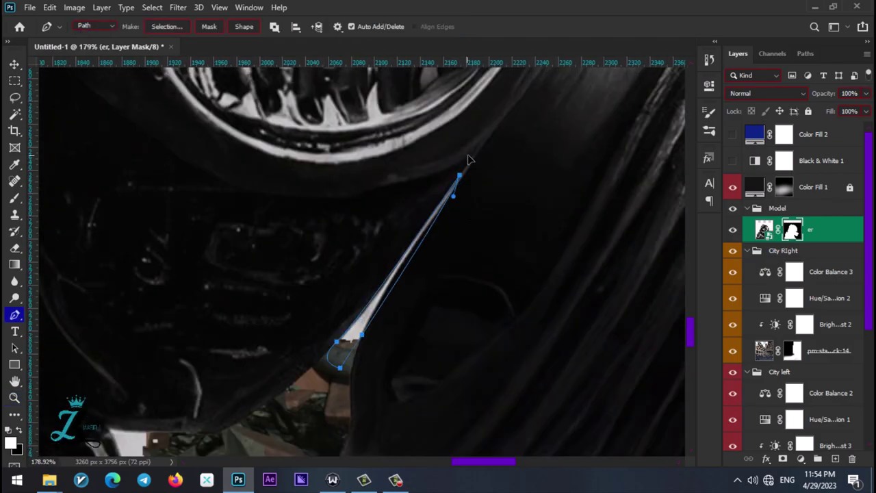
scroll(333, 207, up, 2)
scroll(351, 246, up, 3)
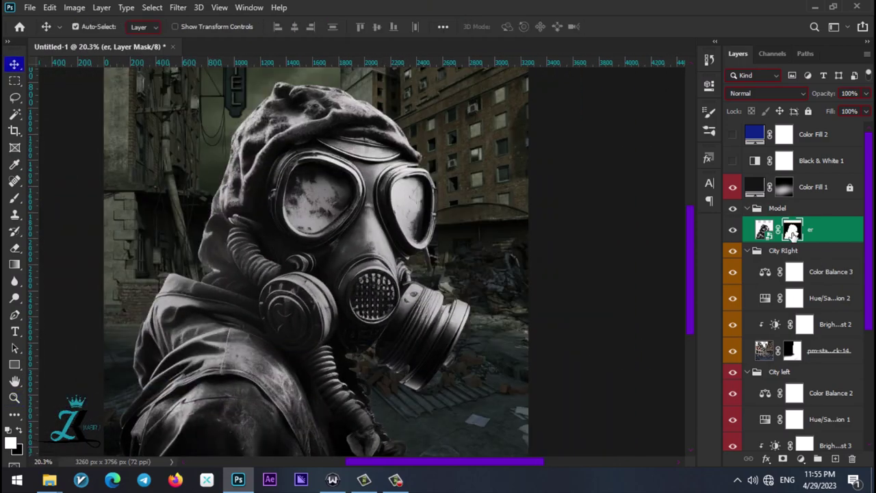
right_click(792, 230)
Apply the layer mask permanently to the figure and add a fresh mask
click(694, 240)
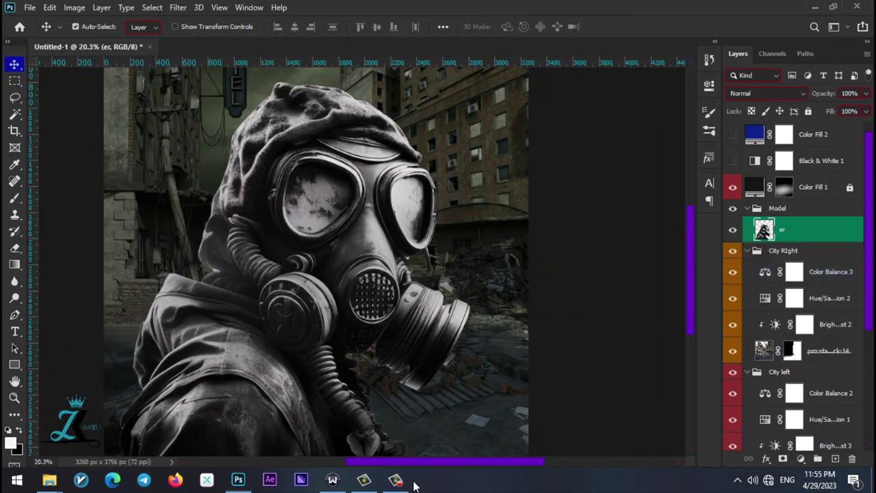
click(400, 482)
click(783, 458)
Refine the new mask's edges, adjust highlight colour balance, and set the curves tint to 20%
right_click(787, 230)
click(767, 317)
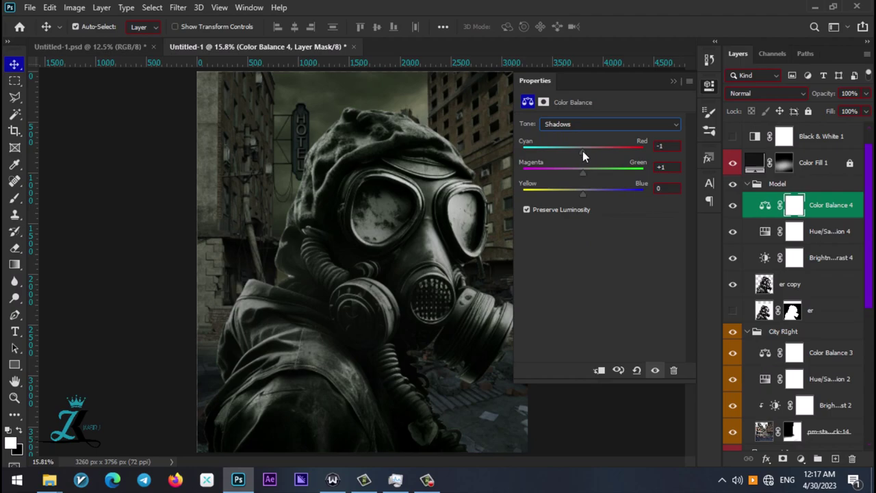
click(732, 203)
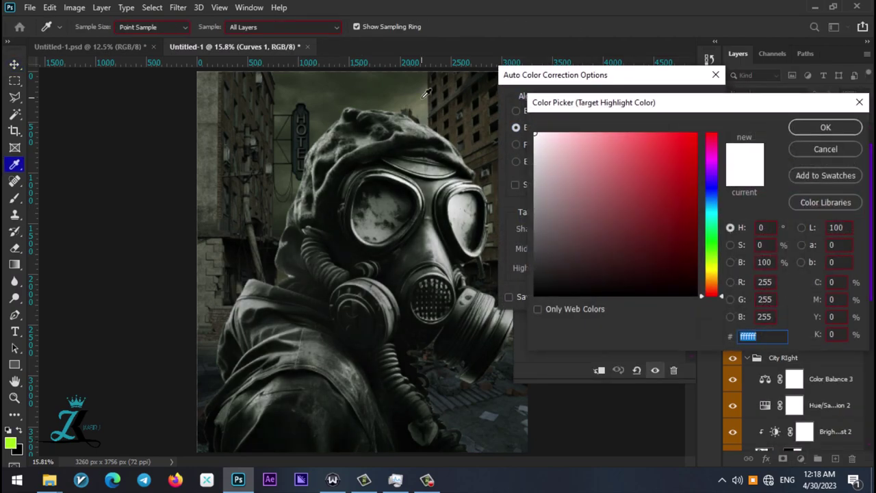
drag(856, 96, 764, 101)
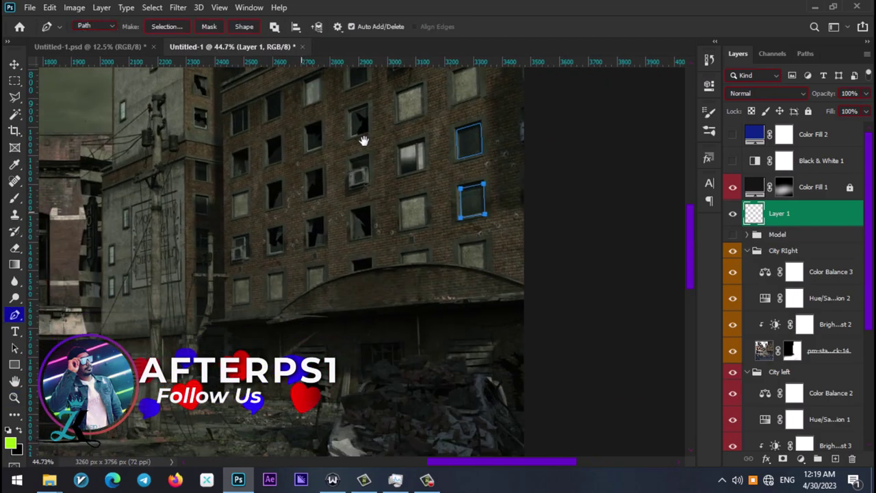
Convert the orange window fill to a Smart Object and apply Gaussian Blur
click(732, 234)
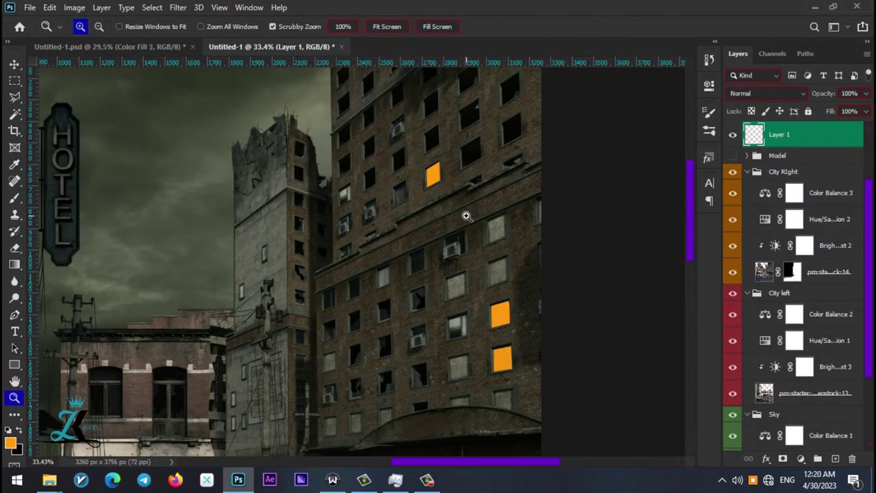
right_click(787, 186)
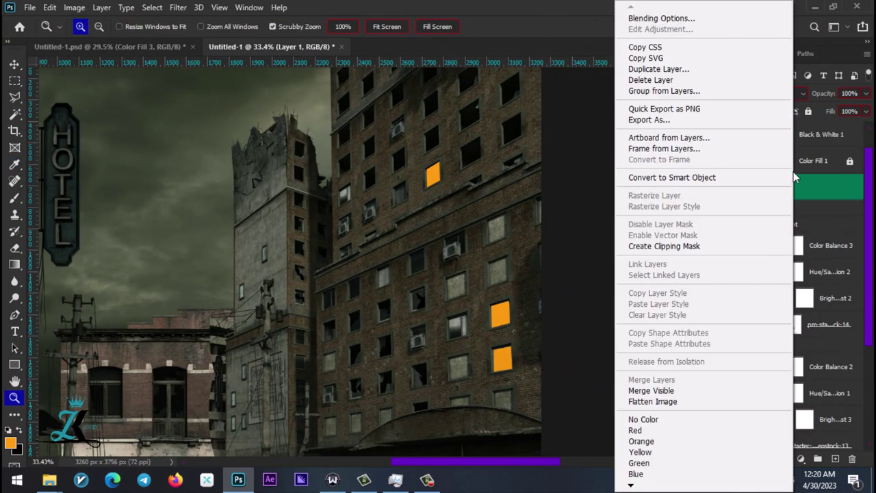
click(842, 123)
click(177, 7)
click(202, 21)
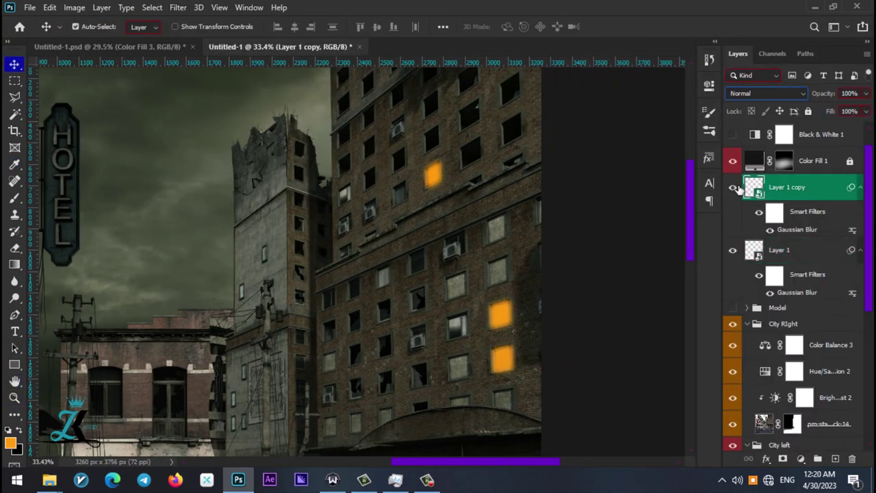
Set the window copy to Screen blending and recolour Color Fill 4 brown
click(767, 93)
click(765, 200)
click(787, 189)
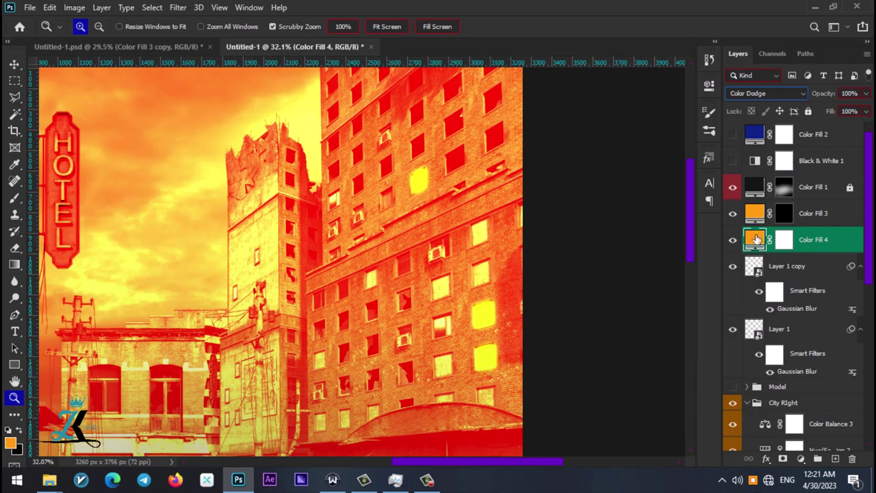
double_click(755, 237)
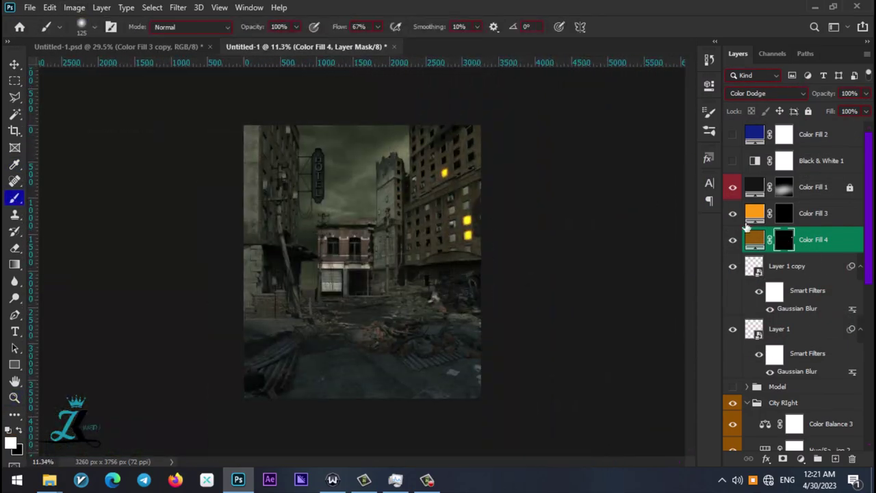
click(746, 224)
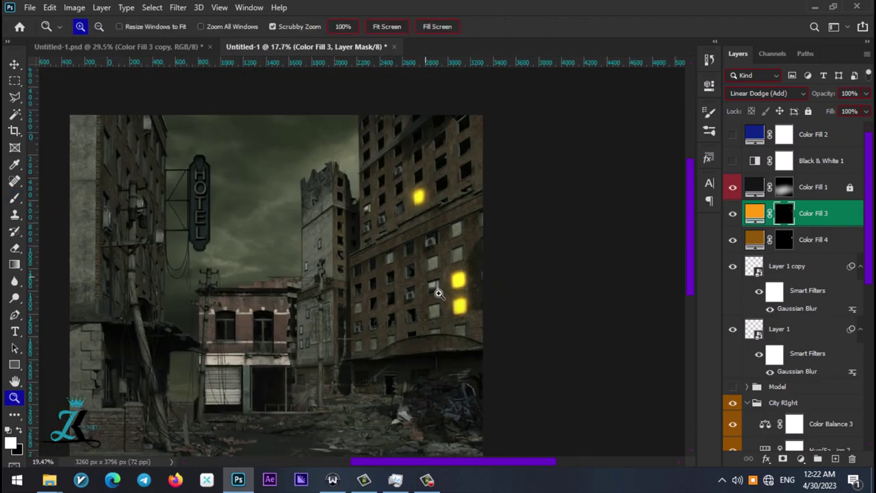
scroll(858, 282, down, 10)
scroll(805, 254, up, 10)
Darken City RIght with an Exposure adjustment of -0.72 and gamma 0.84
click(808, 182)
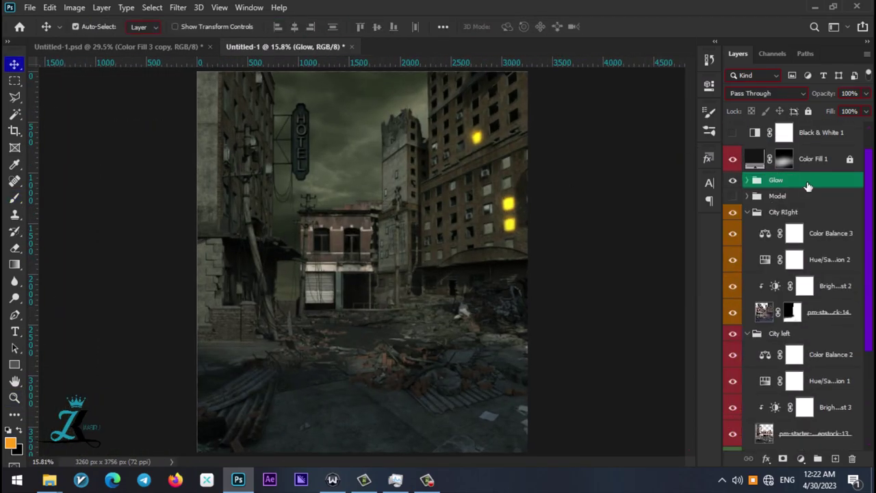
click(801, 458)
click(807, 315)
drag(600, 154, 592, 155)
drag(600, 204, 587, 205)
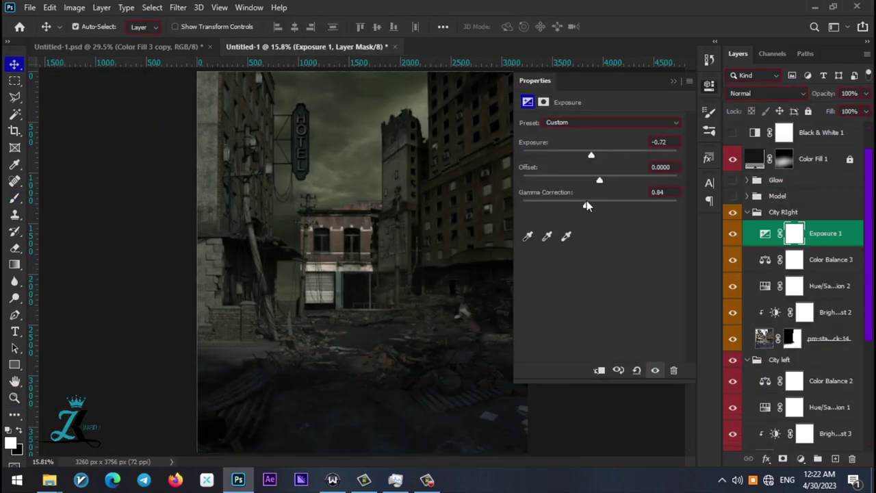
click(672, 81)
Copy the Exposure adjustment into City left and Sky, and hide the Glow group
drag(824, 234, 808, 375)
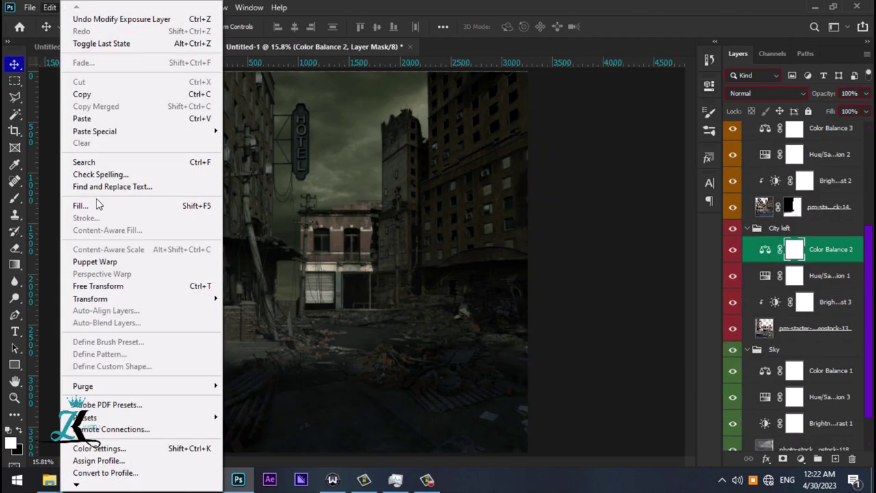
drag(825, 249, 847, 333)
scroll(807, 287, up, 5)
click(733, 200)
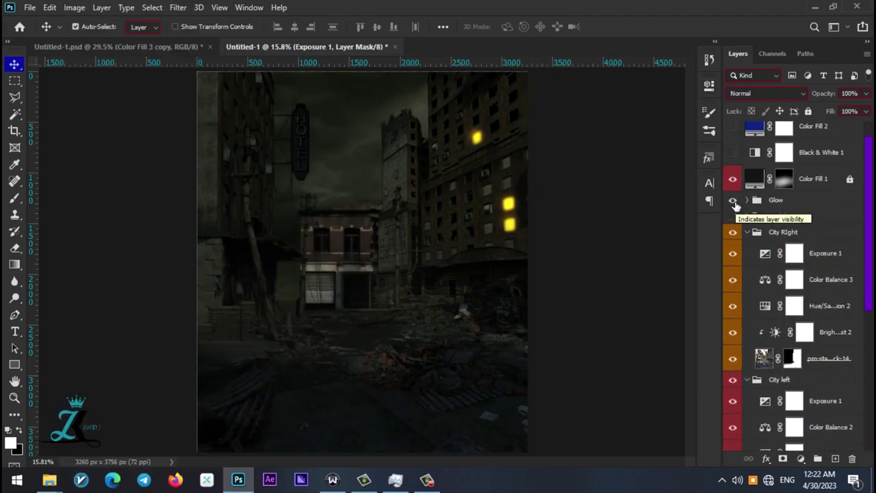
scroll(786, 305, down, 5)
scroll(812, 223, up, 5)
Create a new empty layer and trace a closed Pen path around the letter O
key(ctrl+shift+alt+n)
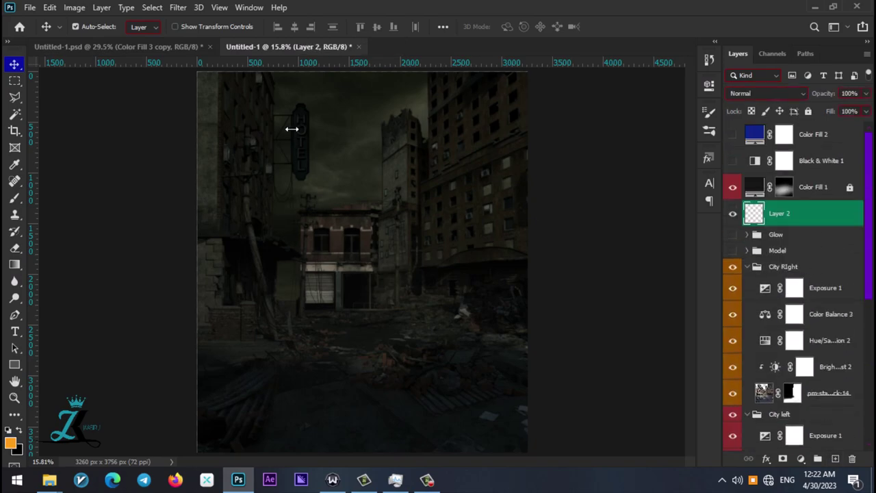
mouse_move(289, 129)
mouse_down()
mouse_move(372, 163)
mouse_move(420, 152)
mouse_up()
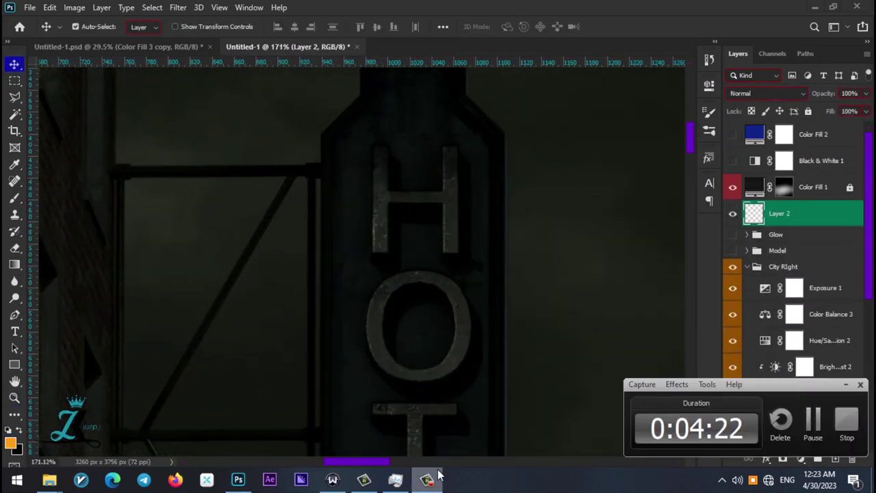
key(p)
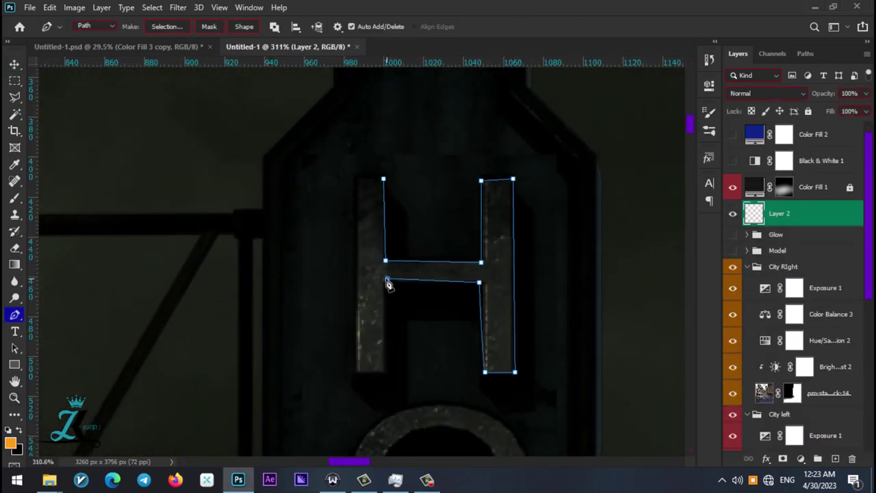
scroll(385, 186, down, 8)
click(301, 166)
drag(351, 318, 441, 331)
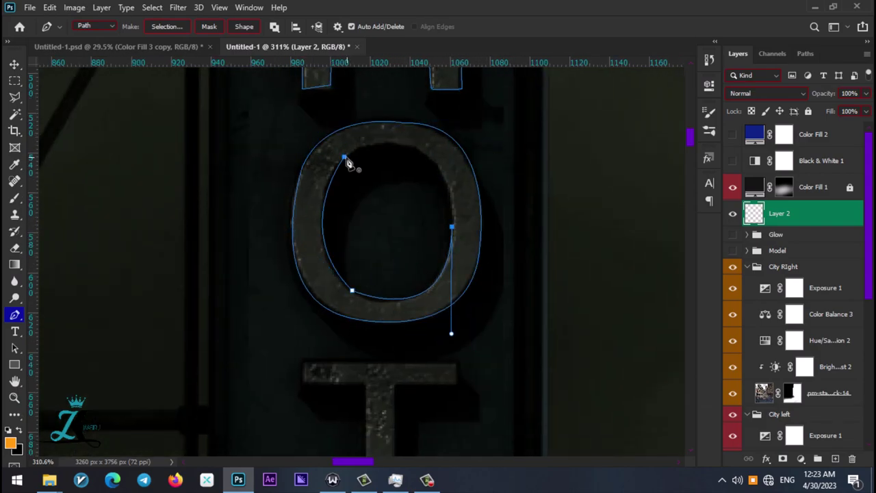
click(345, 158)
Outline the T and E letters of the sign with closed pen paths
key(z)
scroll(393, 194, down, 5)
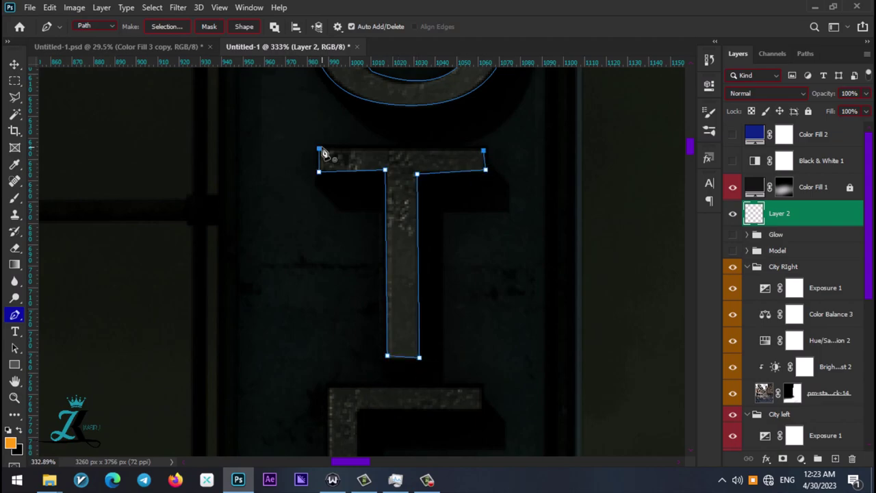
click(320, 149)
scroll(319, 149, down, 5)
click(471, 154)
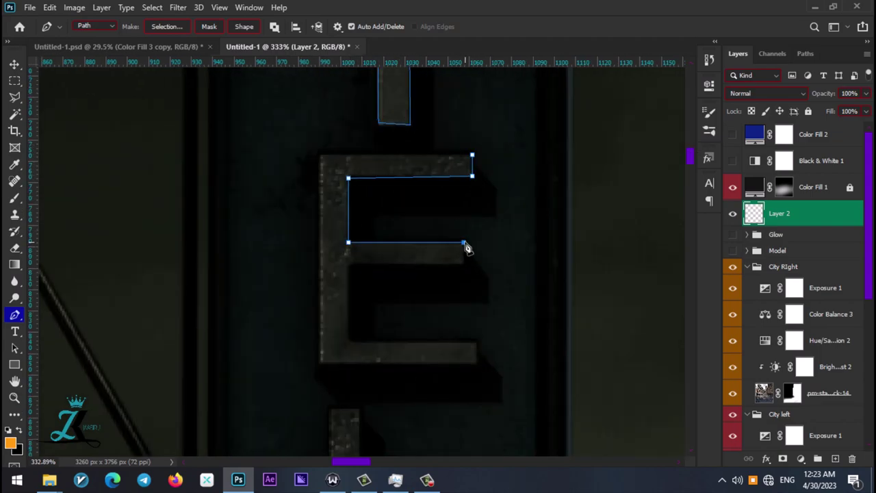
click(320, 157)
click(472, 155)
Complete the pen path around the letter L and view the whole sign
scroll(352, 173, down, 5)
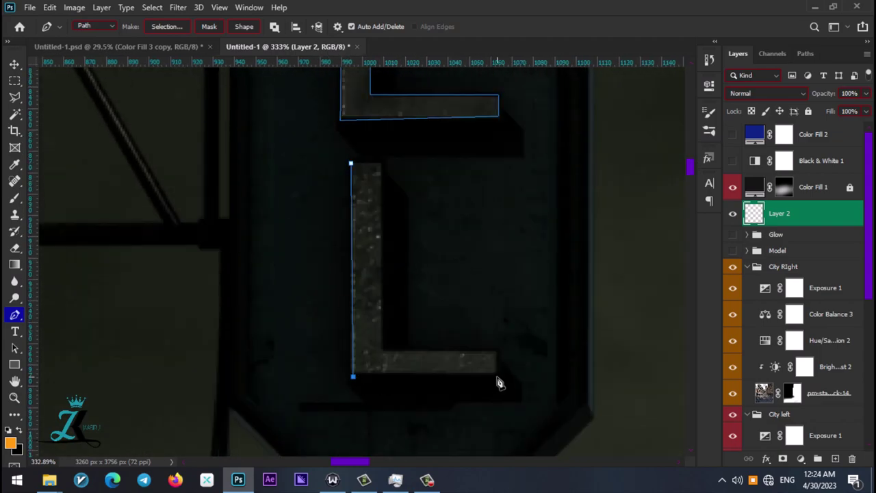
click(381, 165)
click(350, 163)
key(z)
scroll(387, 171, down, 10)
Load the letter paths as a selection and fill them with bright green
key(p)
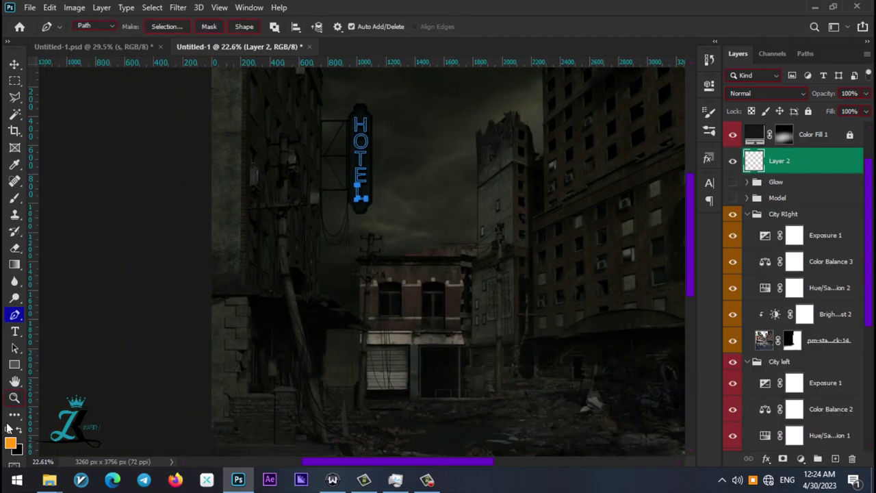
scroll(787, 169, down, 2)
click(10, 442)
key(Return)
key(z)
alt+click(364, 229)
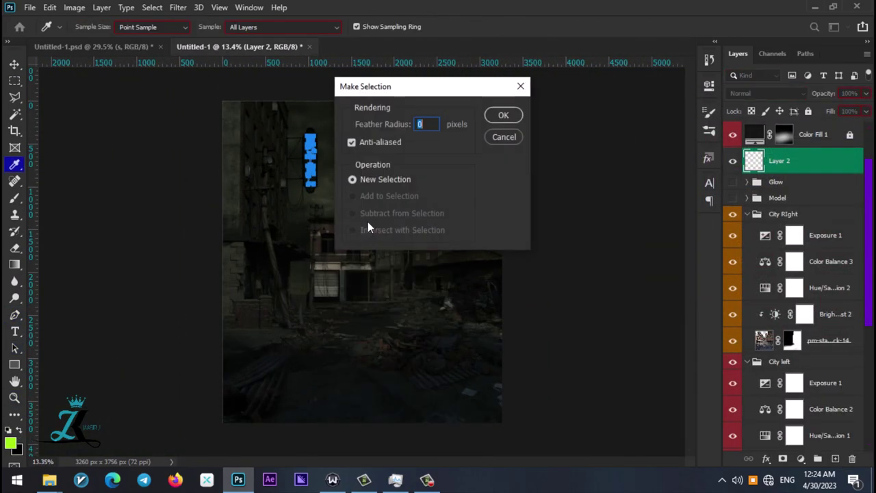
key(Return)
key(a)
scroll(368, 225, up, 3)
key(alt+BackSpace)
key(ctrl+d)
Give the letters an outer glow at 64% opacity and a drop shadow
double_click(809, 162)
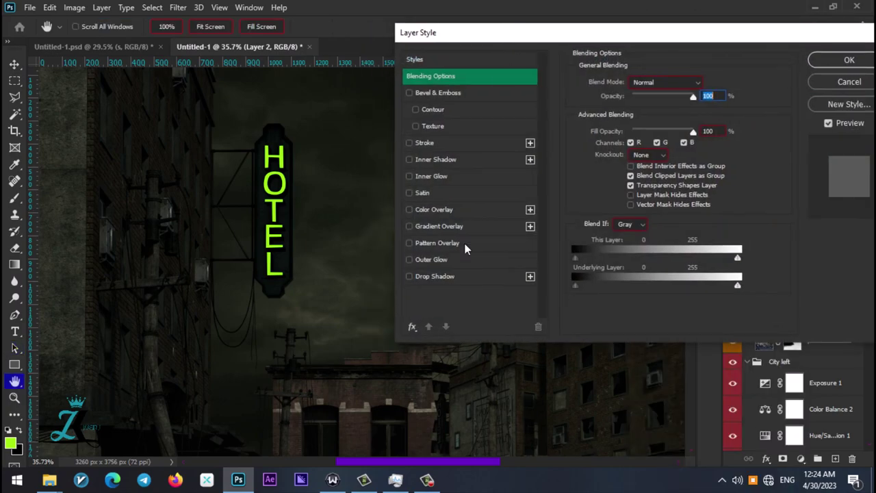
click(432, 259)
drag(659, 96, 659, 99)
click(412, 327)
click(428, 167)
click(431, 259)
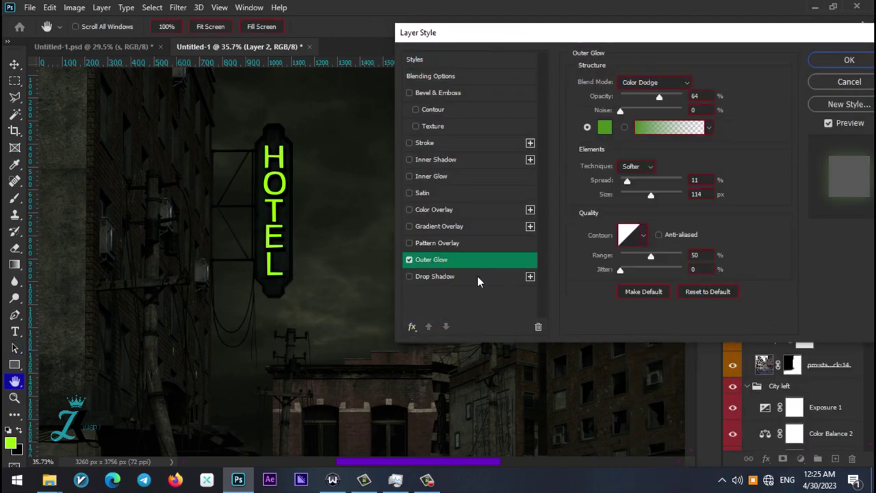
click(478, 277)
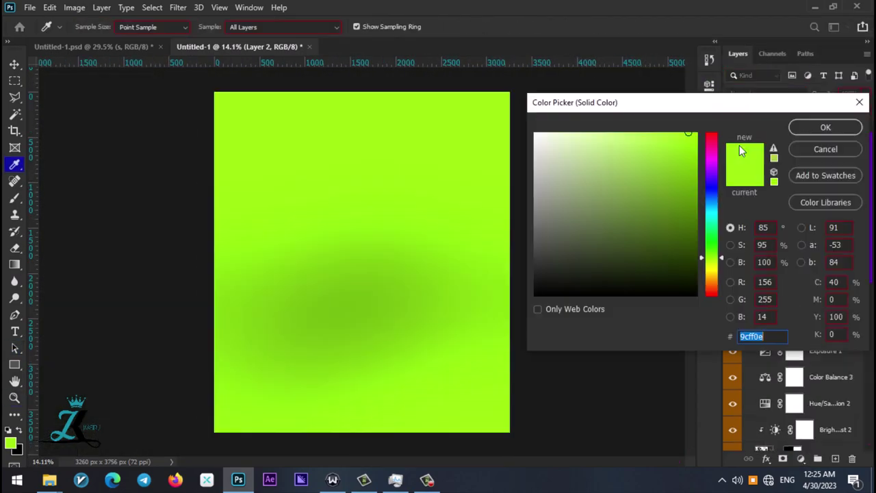
Add a green Color Dodge solid-colour fill with an inverted mask for the sign glow
click(825, 125)
click(766, 93)
click(746, 211)
double_click(754, 213)
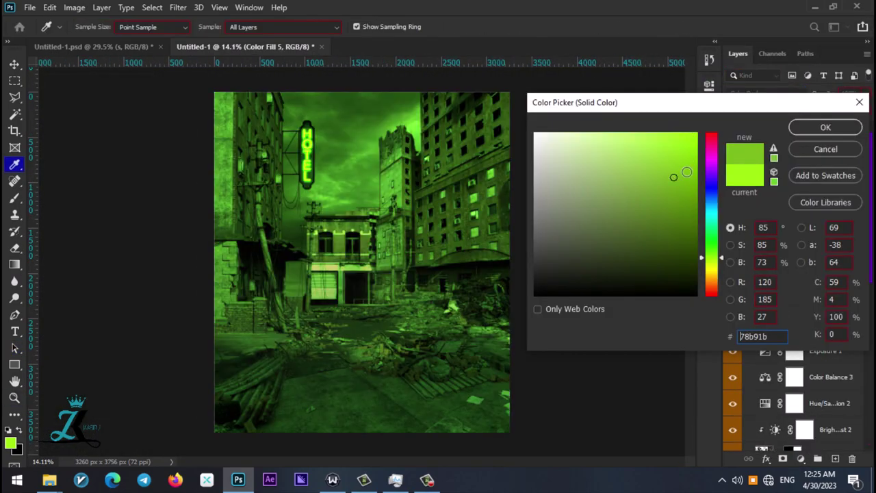
click(823, 125)
click(784, 213)
key(ctrl+i)
key(b)
double_click(835, 212)
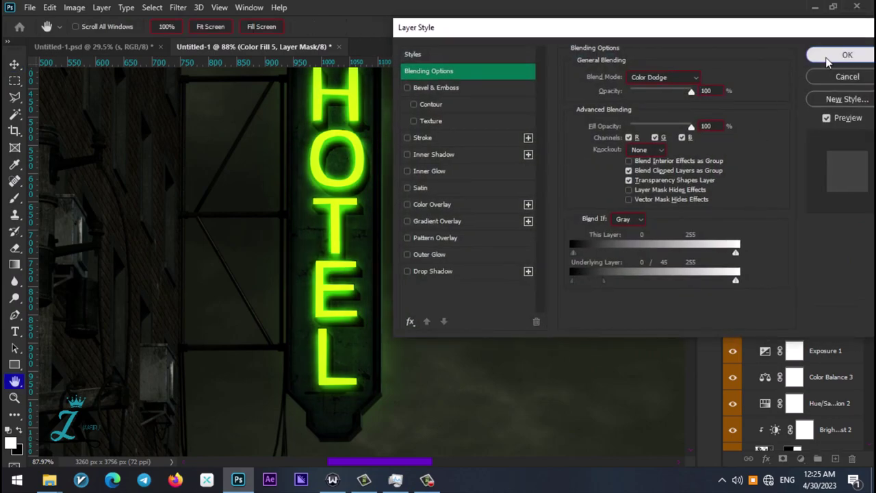
click(837, 55)
Duplicate the green glow fill and invert the copy's mask
key(ctrl+j)
key(ctrl+0)
double_click(755, 213)
click(810, 130)
click(74, 7)
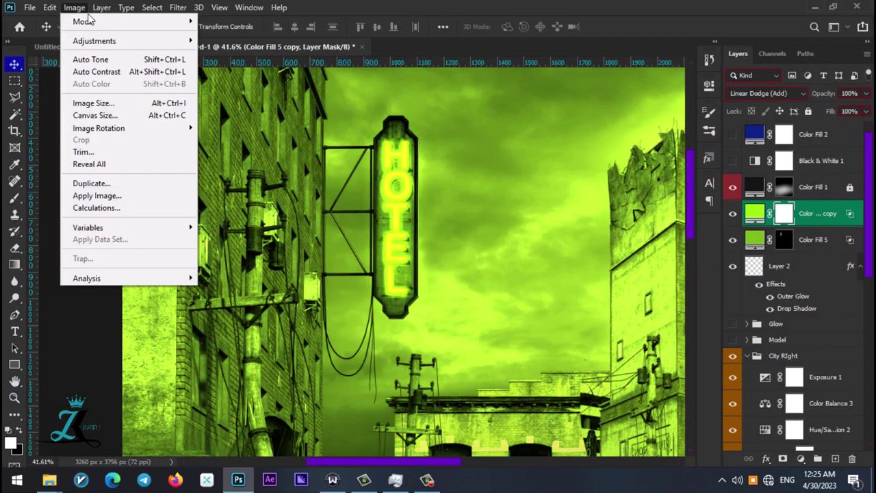
key(ctrl+i)
key(z)
click(397, 219)
key(b)
key(ctrl+0)
Set the copy to darker green at 48% opacity and add a green fill in City left
double_click(755, 213)
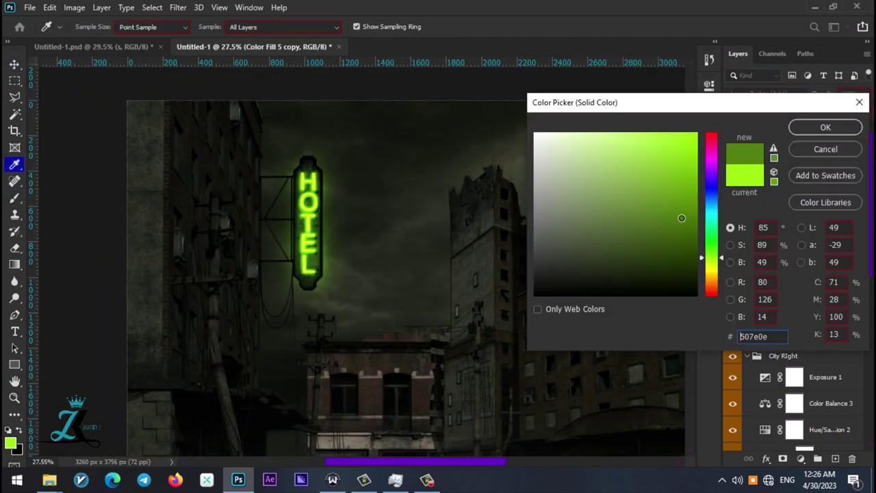
click(826, 128)
key(v)
drag(493, 380, 527, 380)
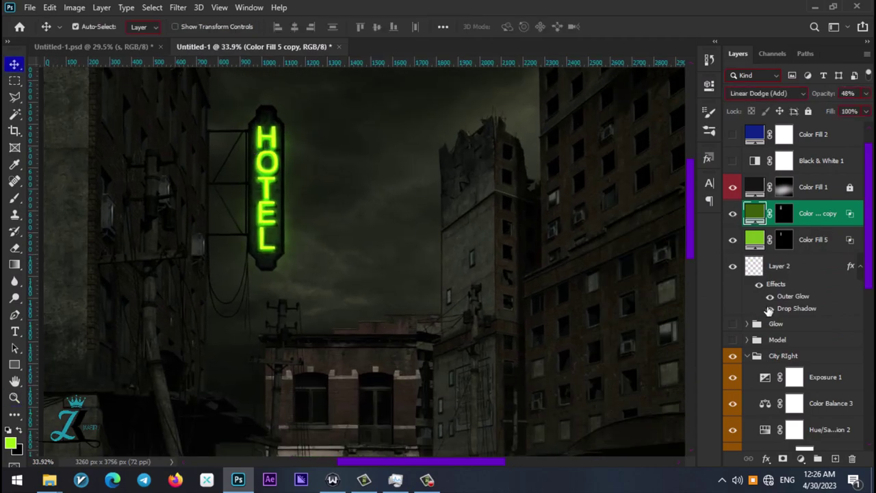
click(678, 122)
key(ctrl+v)
Clip the green fill to City left, invert its mask and paint spill onto the building edge
key(ctrl+alt+g)
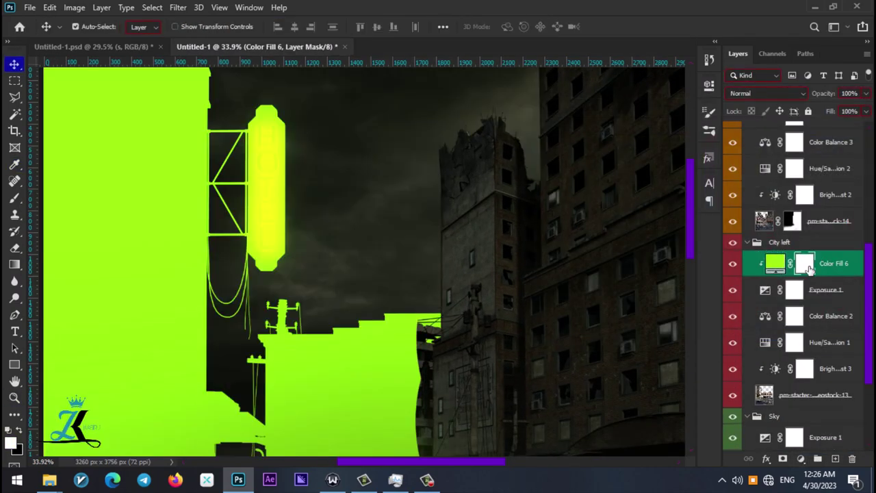
key(ctrl+i)
drag(278, 100, 321, 100)
key(b)
drag(253, 130, 258, 243)
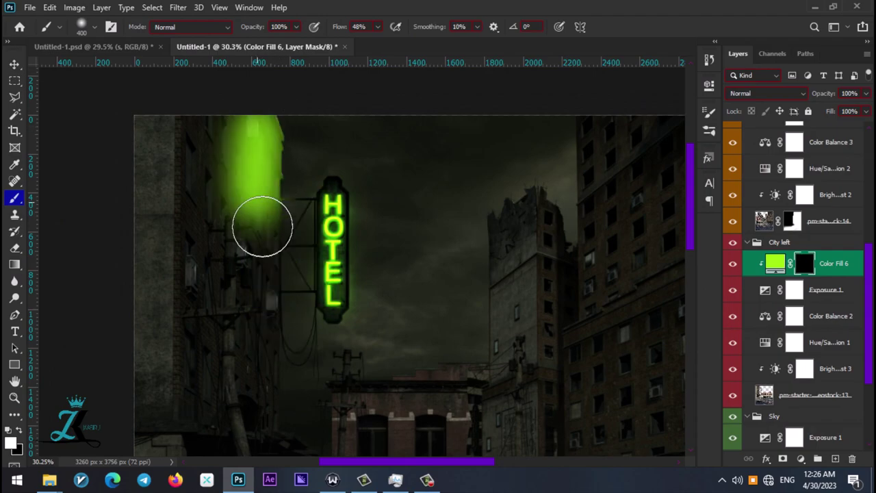
Set the green fill's blend mode to Linear Dodge (Add) and view the full image
double_click(849, 270)
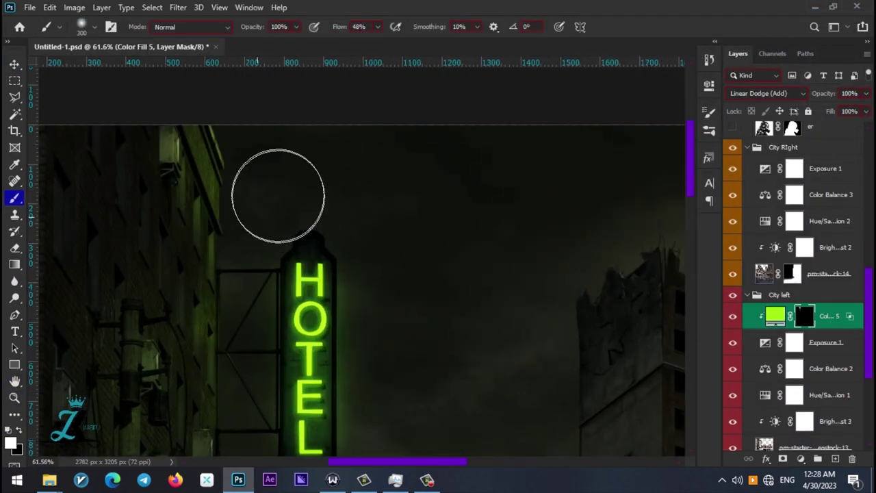
scroll(216, 237, down, 5)
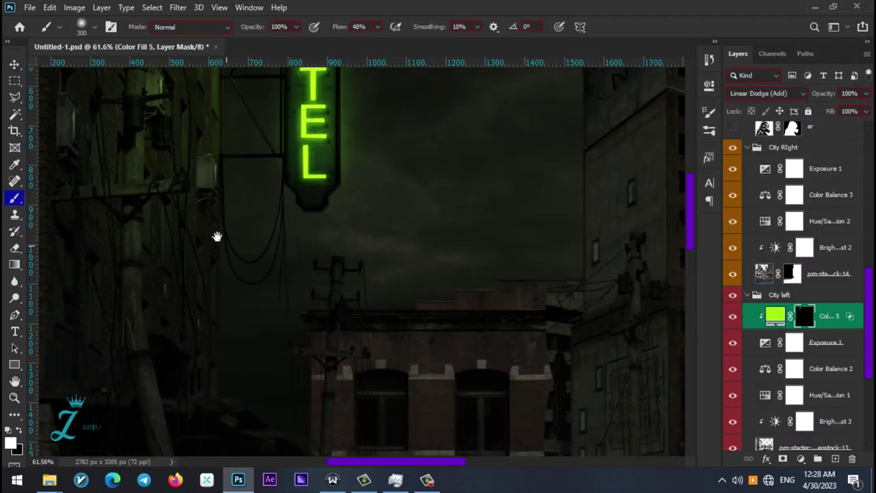
key(ctrl+0)
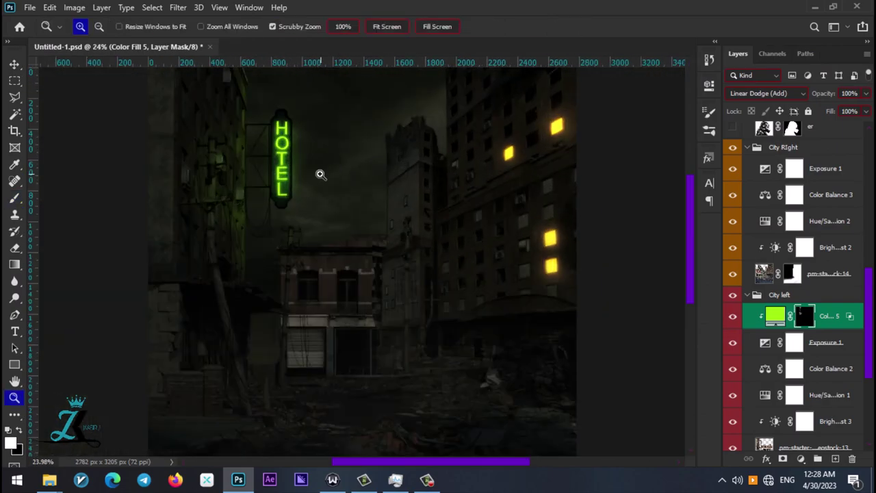
double_click(842, 315)
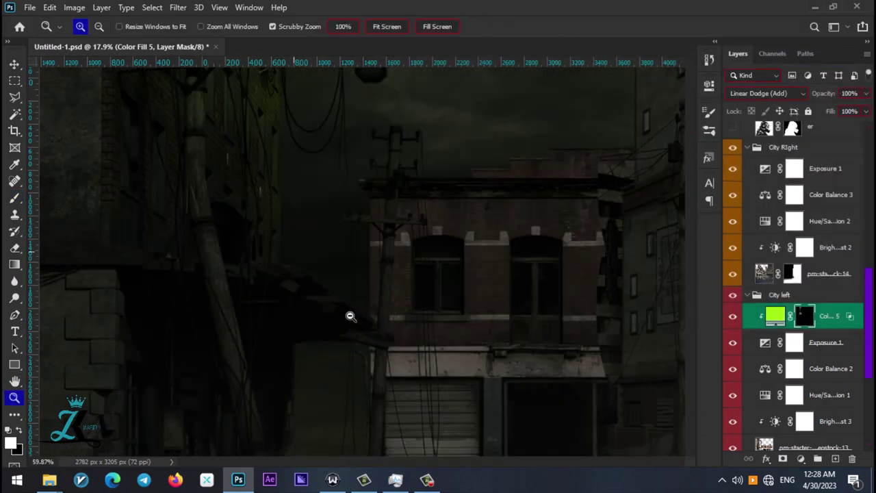
key(z)
scroll(393, 252, down, 5)
scroll(297, 141, up, 2)
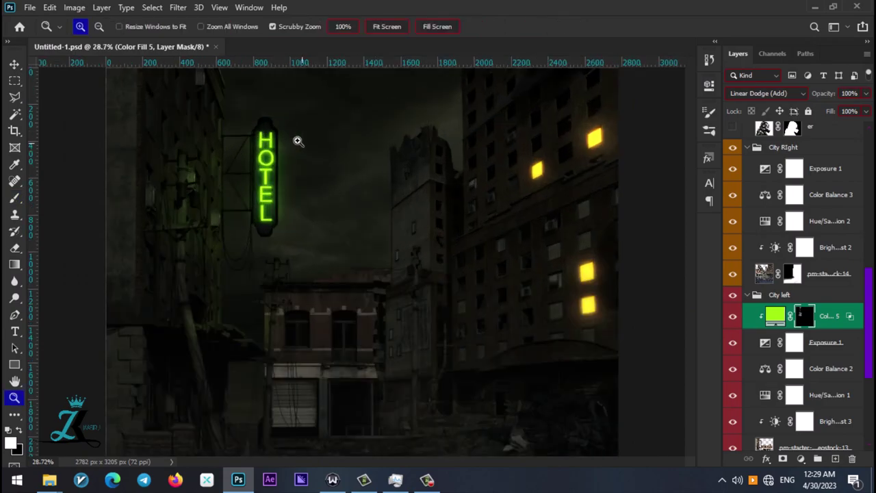
scroll(352, 247, down, 3)
Add a dark yellow solid-colour fill in City Right and invert its mask
key(b)
click(800, 458)
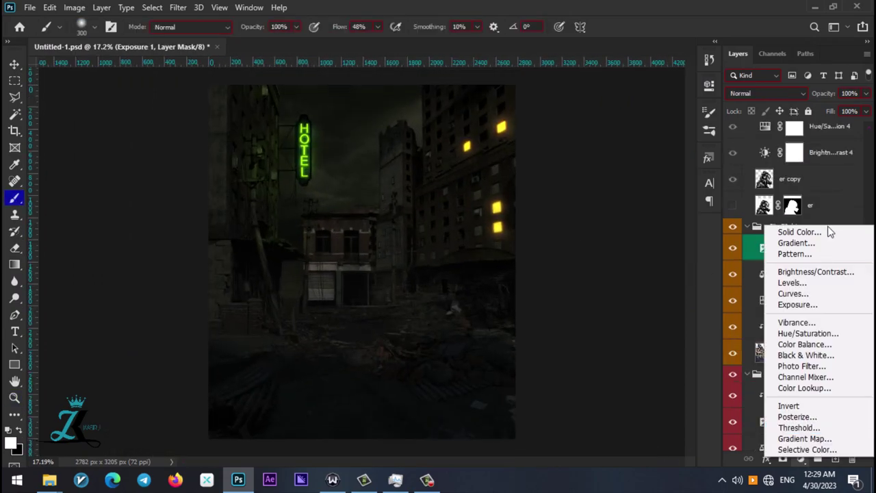
click(827, 231)
drag(711, 254, 711, 273)
click(689, 196)
key(Return)
key(ctrl+i)
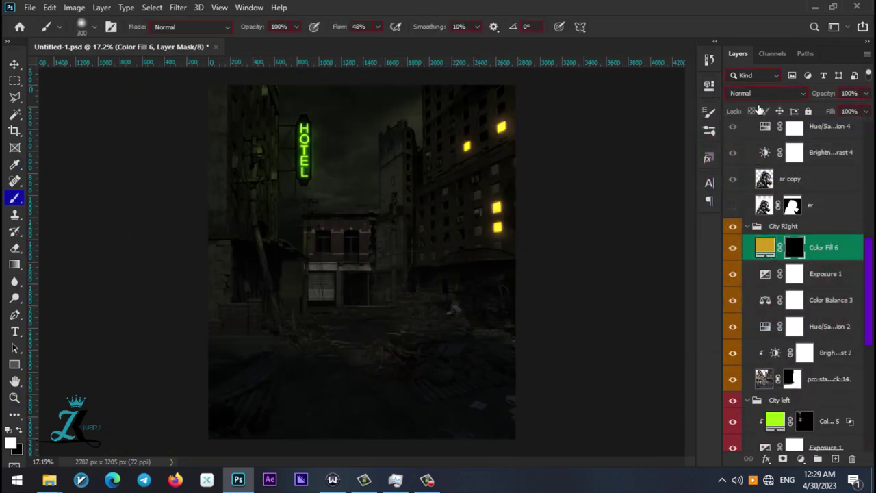
Paint the gold fill onto the right building's lit windows with a resized brush
key(z)
scroll(522, 336, up, 5)
key(b)
key(bracketleft)
scroll(435, 164, up, 1)
scroll(436, 164, right, 1)
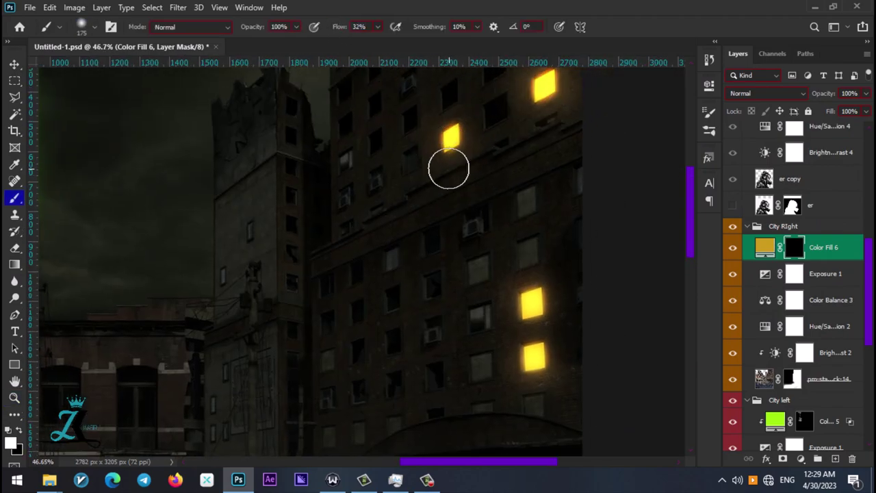
key(bracketright)
drag(558, 325, 538, 233)
Set the gold fill's blending to Linear Dodge
double_click(785, 253)
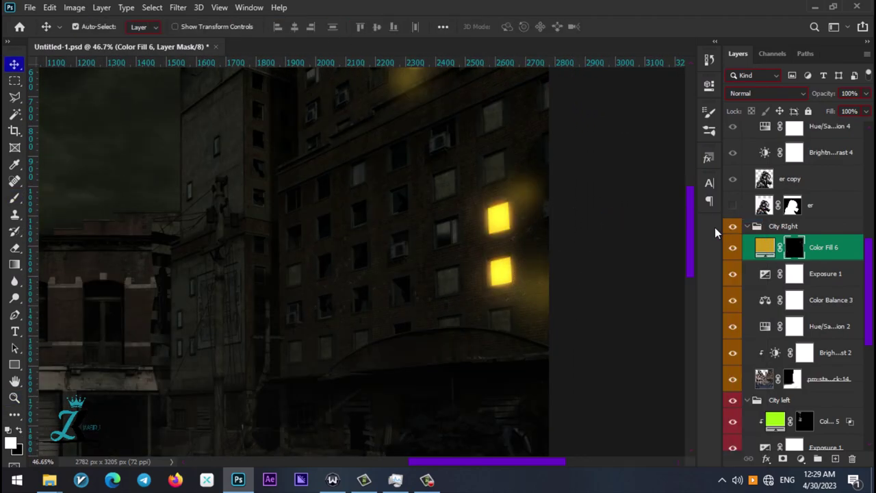
click(762, 80)
click(767, 226)
key(Return)
scroll(491, 283, down, 3)
Change the gold fill to a darker gold shade and target its mask
double_click(764, 247)
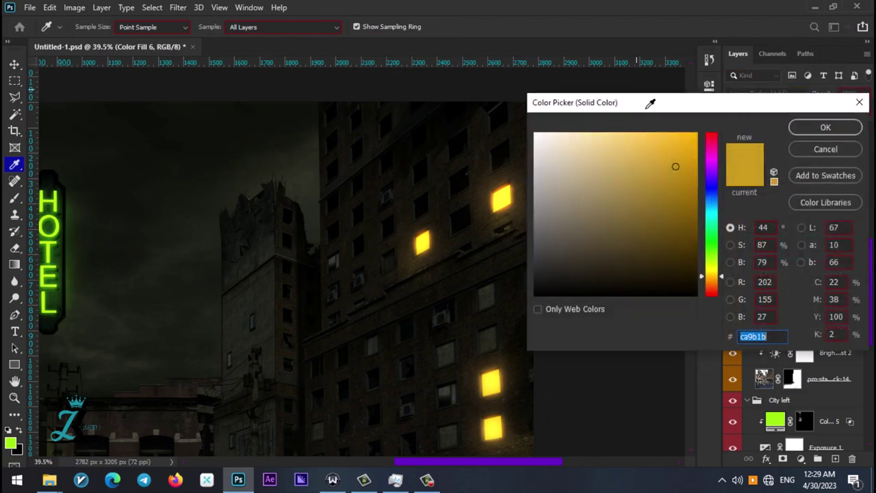
drag(586, 98, 616, 98)
click(700, 205)
click(851, 121)
click(793, 251)
key(b)
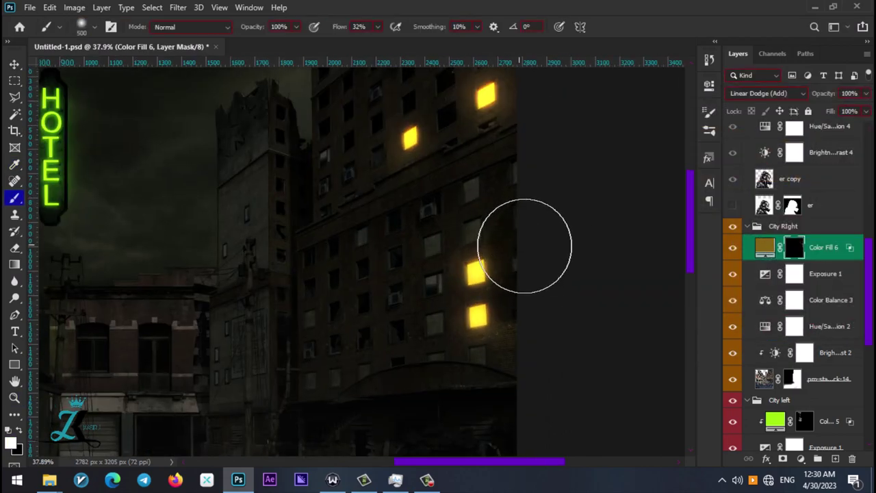
Select the City RIght group and toggle its exposure adjustment to compare
key(z)
scroll(605, 279, down, 2)
key(v)
scroll(605, 279, up, 1)
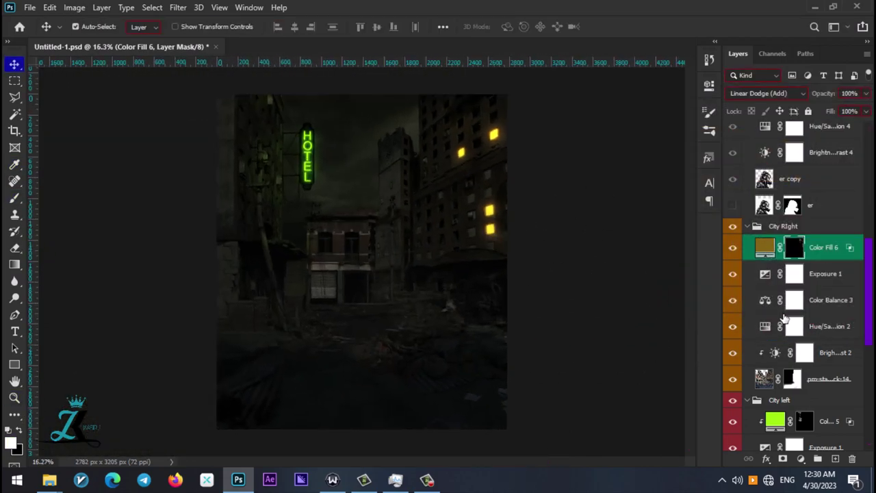
click(780, 226)
click(821, 274)
click(397, 481)
scroll(794, 308, down, 2)
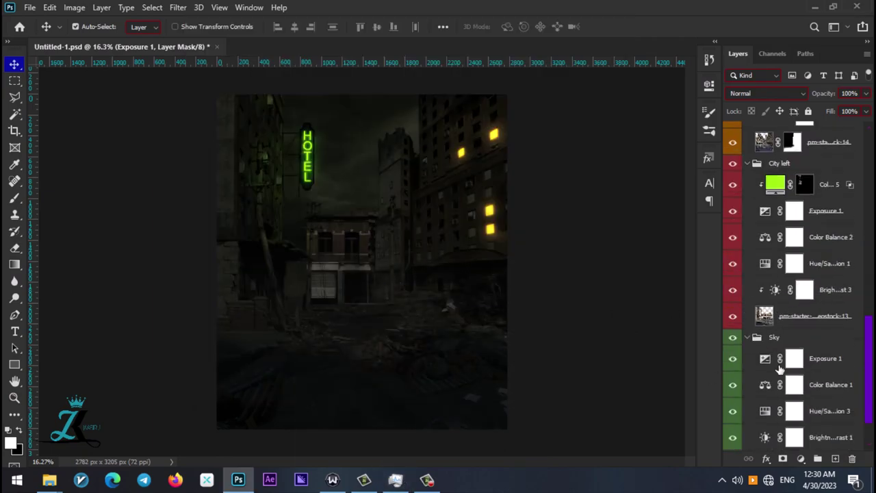
click(733, 221)
Review the exposure settings of the right and left city adjustments
double_click(764, 221)
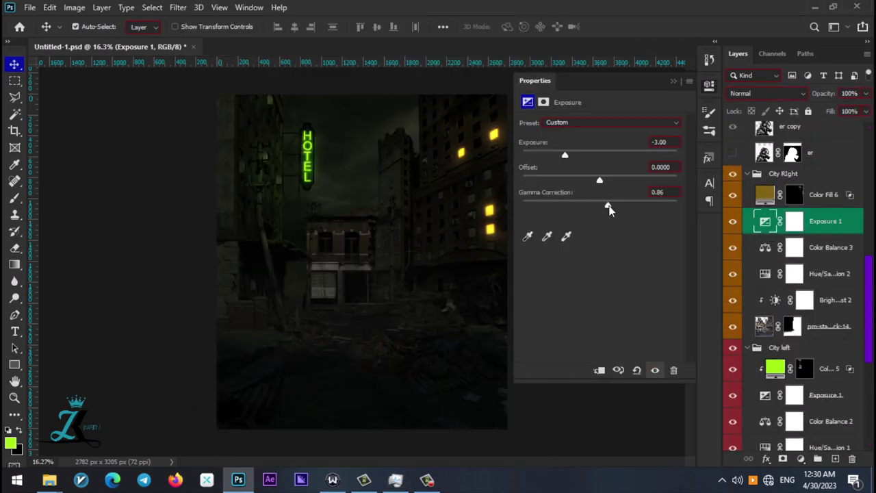
scroll(802, 353, down, 2)
click(814, 436)
click(815, 332)
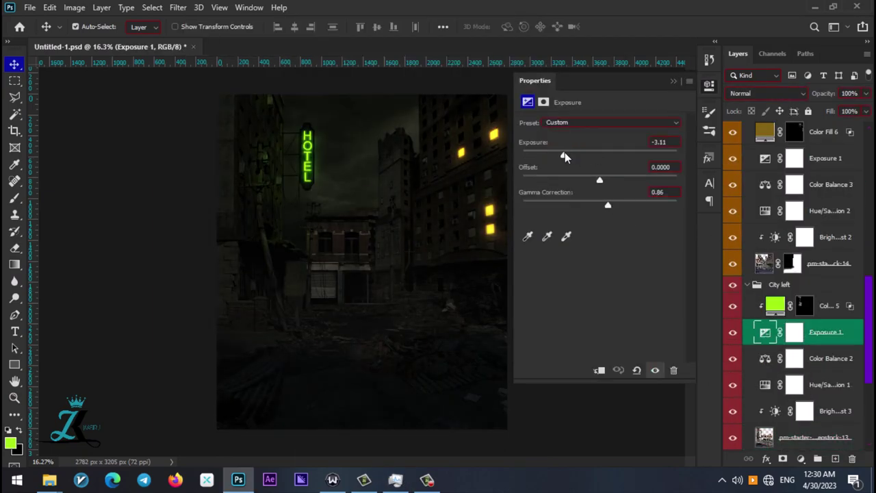
click(673, 81)
Add a green solid-colour fill layer over the sky
click(801, 459)
click(780, 190)
key(Return)
click(767, 93)
Set the sky fill to Color Dodge with a muted green colour
click(765, 209)
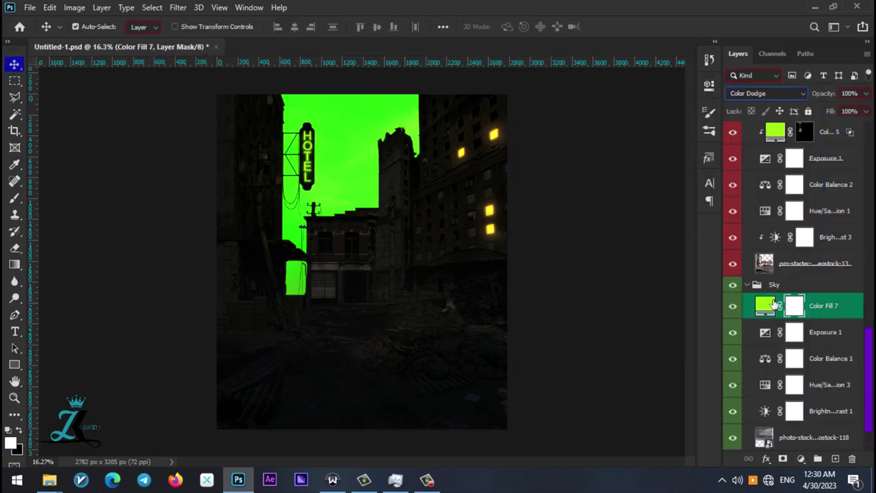
double_click(764, 305)
click(657, 193)
click(824, 121)
click(397, 480)
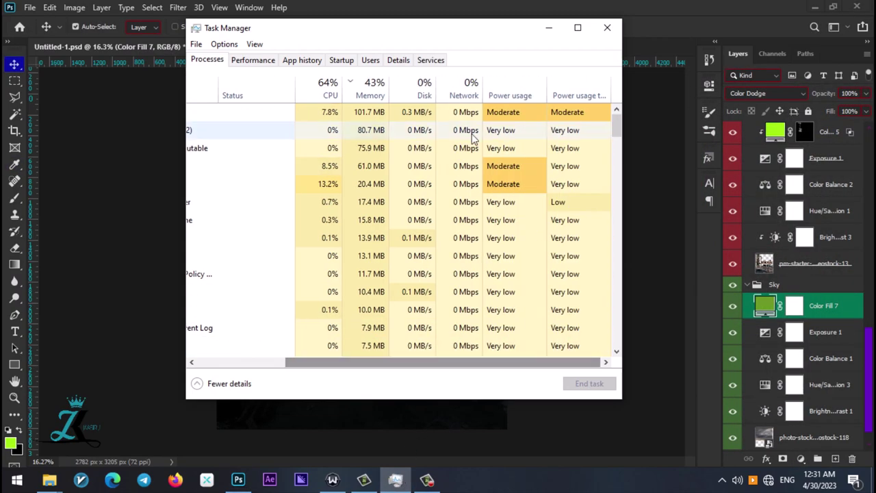
Invert the sky fill's mask and brush a faint glow behind the sign
click(793, 305)
key(ctrl+i)
key(b)
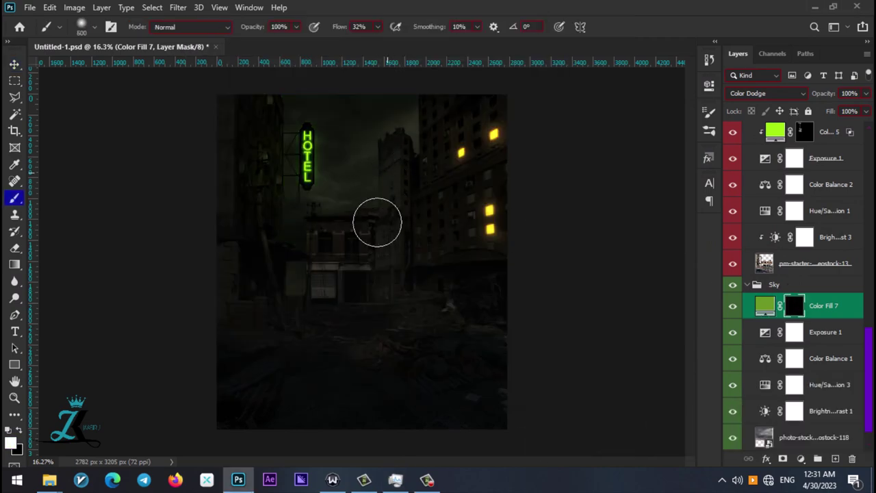
key(v)
right_click(823, 305)
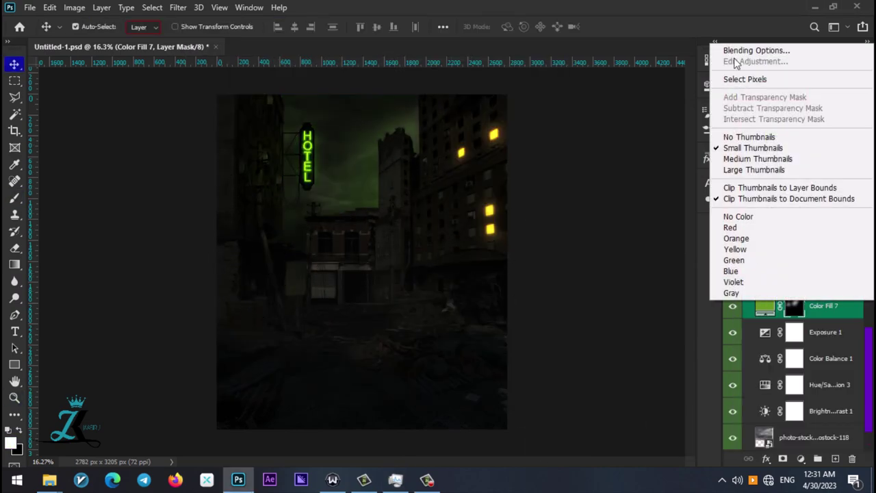
click(742, 49)
key(Return)
Add a new green Color Fill 8 in the City RIght group
scroll(789, 285, up, 3)
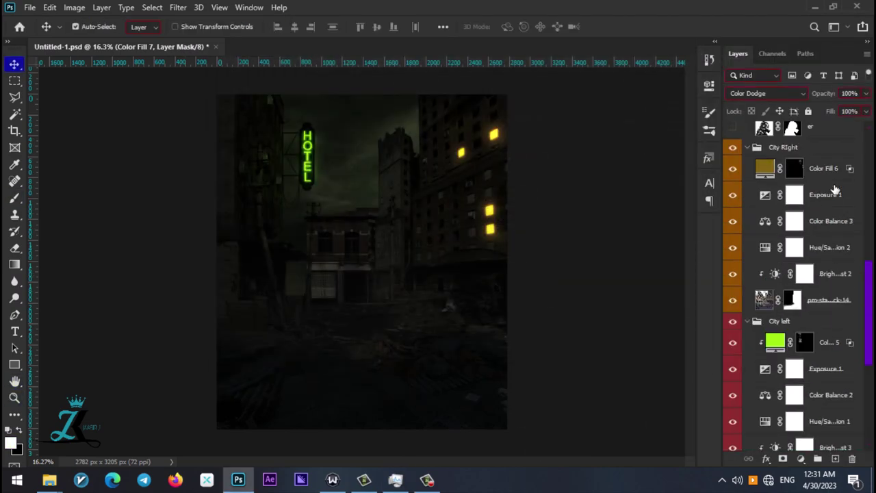
click(799, 197)
ctrl+click(773, 191)
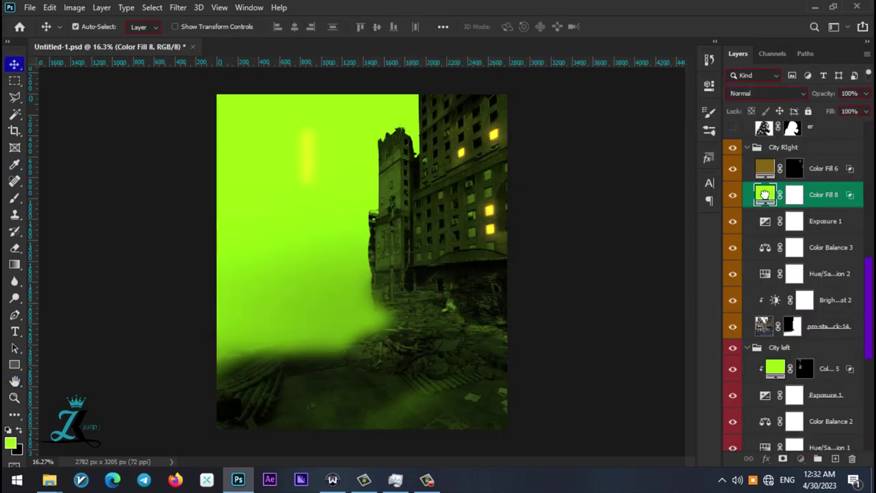
Clip the green fill to the right city, recolour it muted green, and set Color Dodge
alt+click(777, 208)
double_click(781, 198)
click(675, 182)
click(825, 121)
click(766, 93)
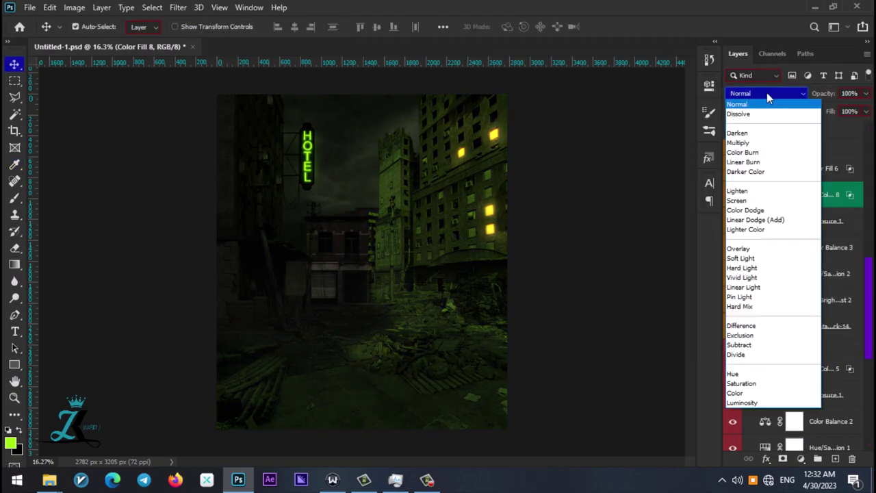
click(752, 207)
Paint green light across the top of the image on the fill's mask
click(804, 195)
click(403, 135)
scroll(403, 136, down, 1)
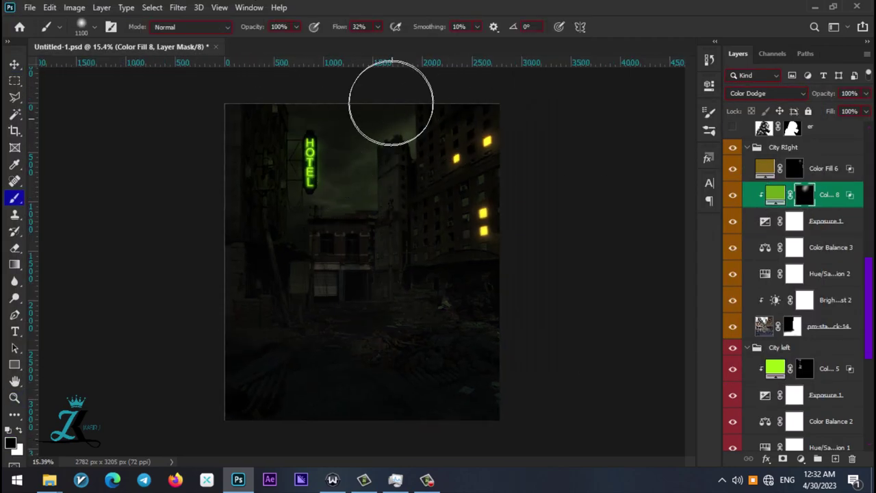
drag(387, 139, 466, 98)
scroll(465, 98, up, 10)
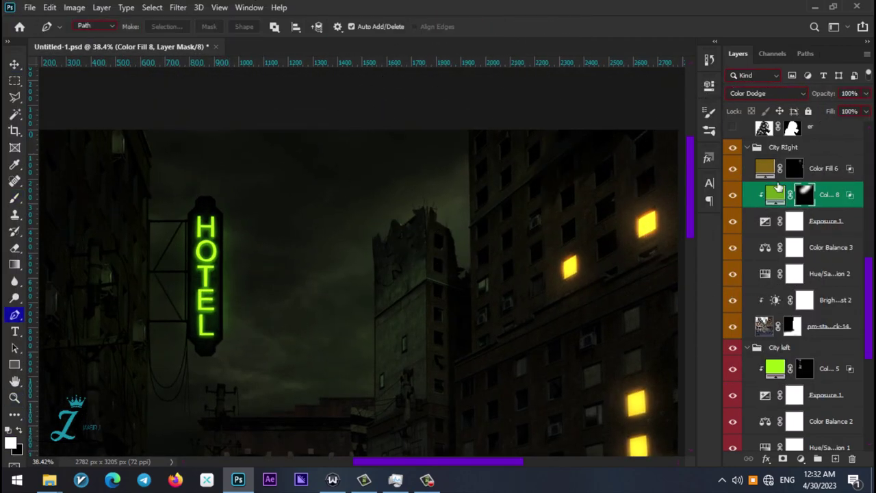
Review the fill's blending options, then paint on the left-city Color Fill 5 mask
double_click(778, 186)
drag(294, 55, 589, 54)
key(Escape)
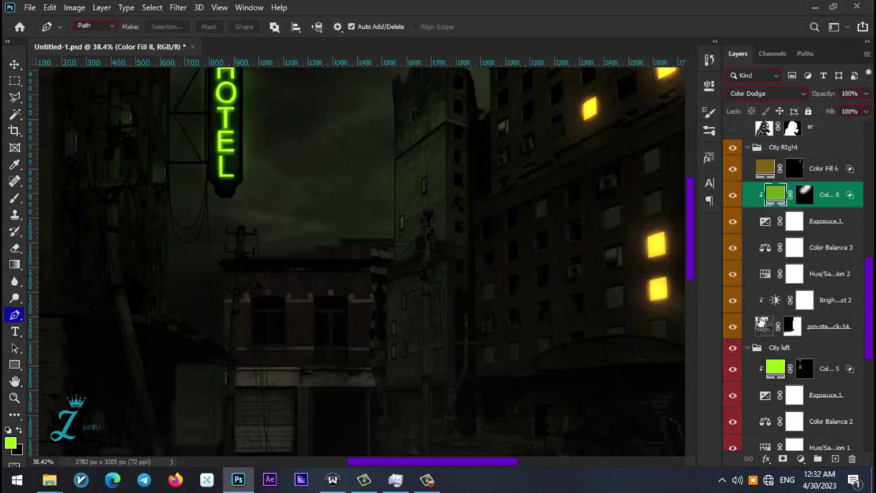
click(804, 368)
key(b)
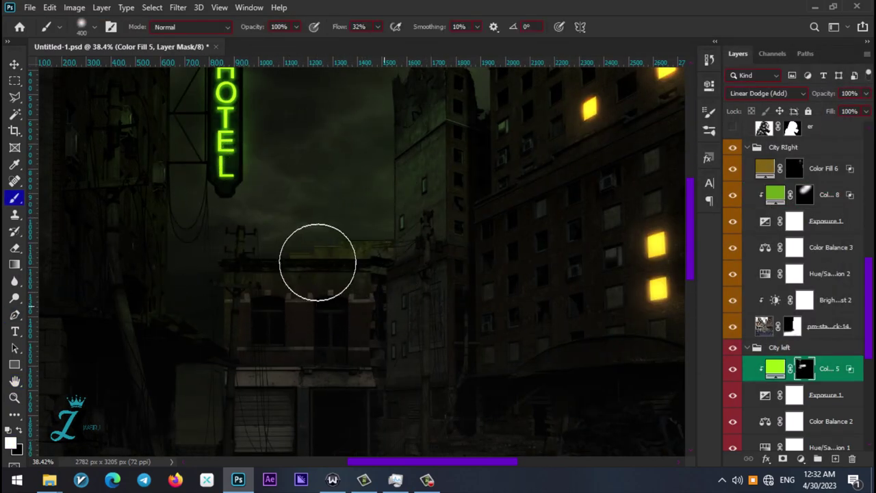
scroll(590, 264, down, 10)
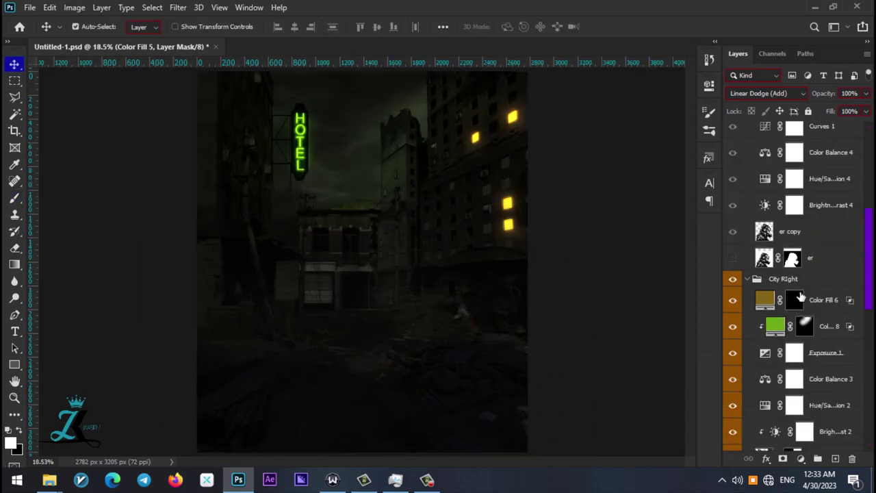
click(806, 368)
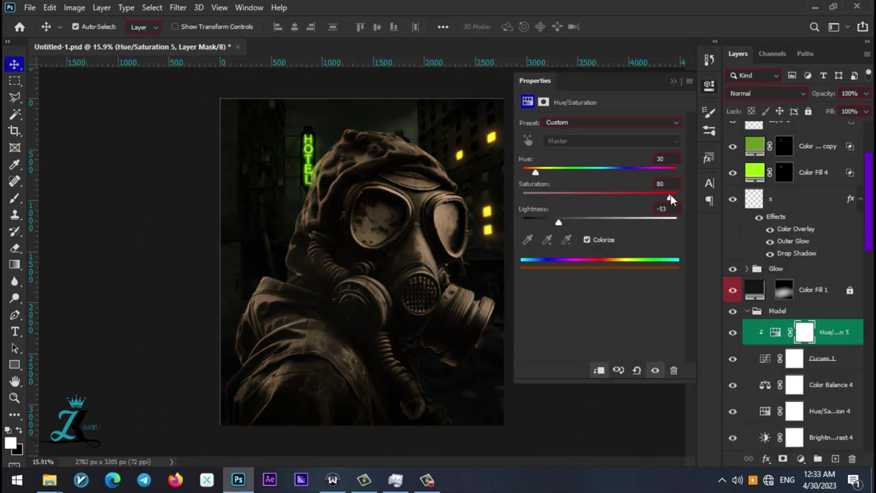
Colorize the clipped Hue/Saturation tint: hue toward yellow around 30, high saturation, slightly lower lightness
drag(537, 173, 539, 173)
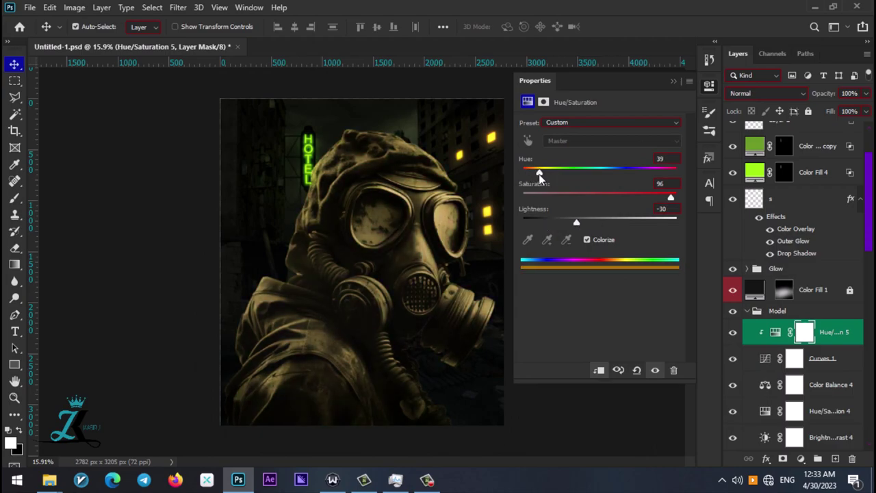
drag(834, 332, 770, 307)
drag(578, 223, 566, 223)
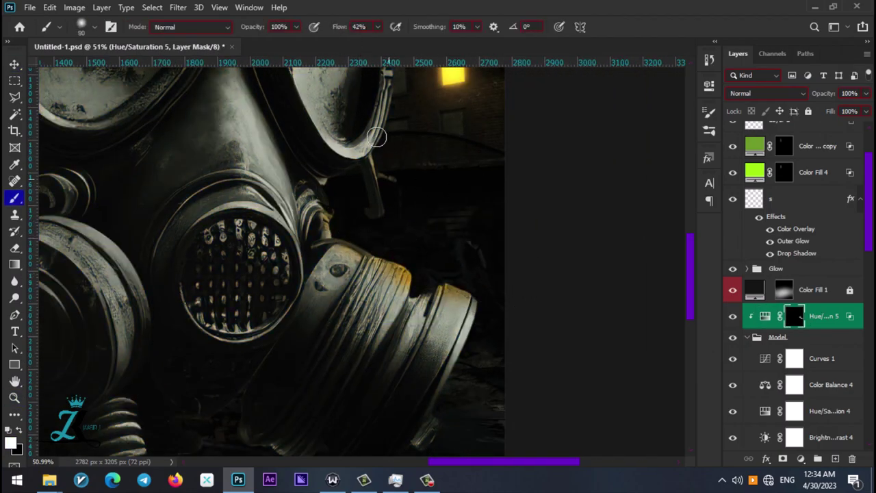
scroll(377, 136, up, 3)
scroll(410, 283, up, 3)
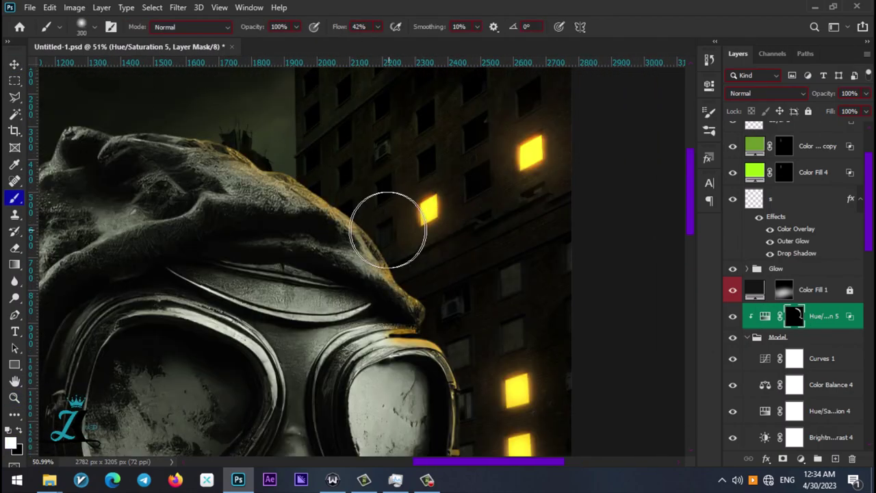
scroll(431, 314, down, 5)
scroll(478, 289, down, 3)
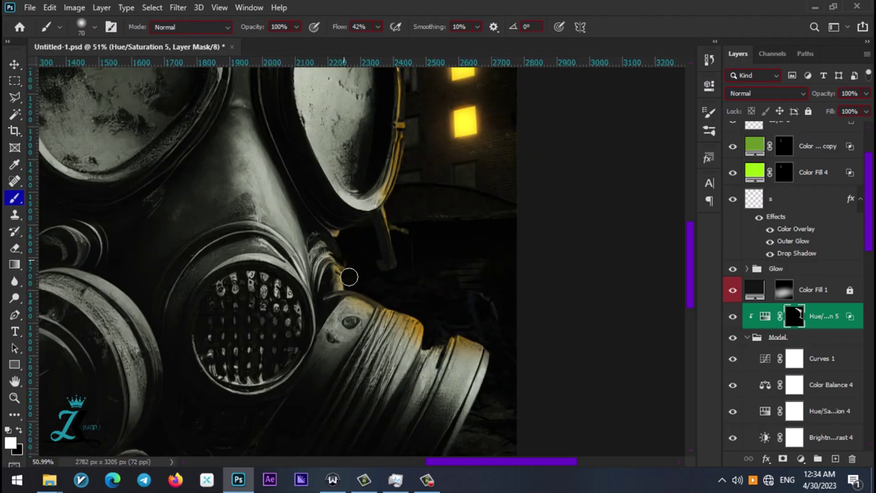
scroll(535, 314, down, 3)
Set the tint to Linear Dodge and zoom in on the mask's right-hand edges
click(767, 93)
click(746, 217)
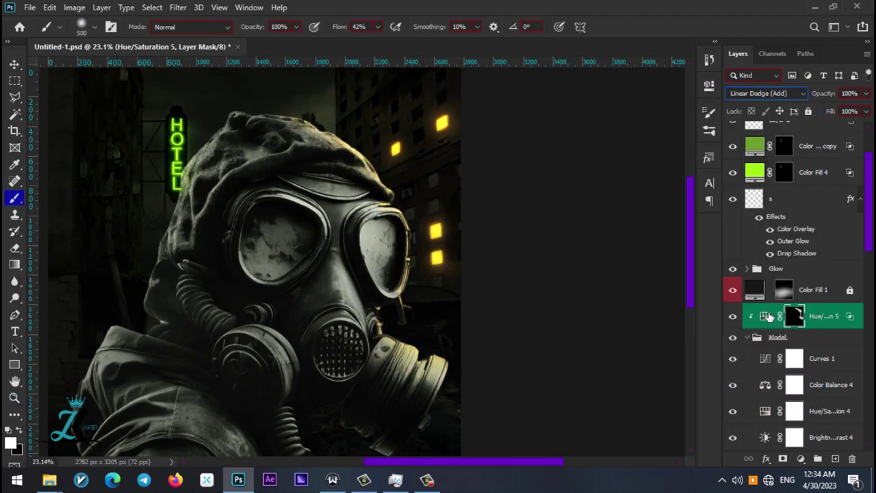
double_click(767, 315)
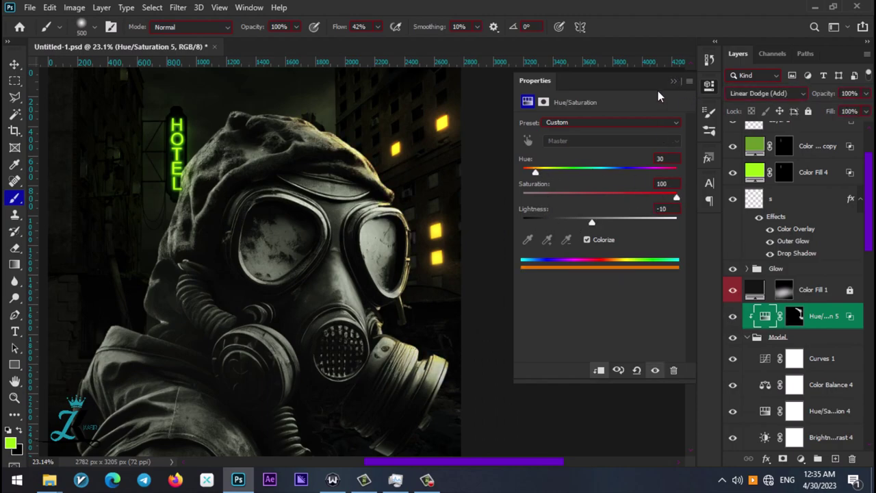
key(z)
scroll(794, 274, up, 2)
drag(479, 245, 524, 245)
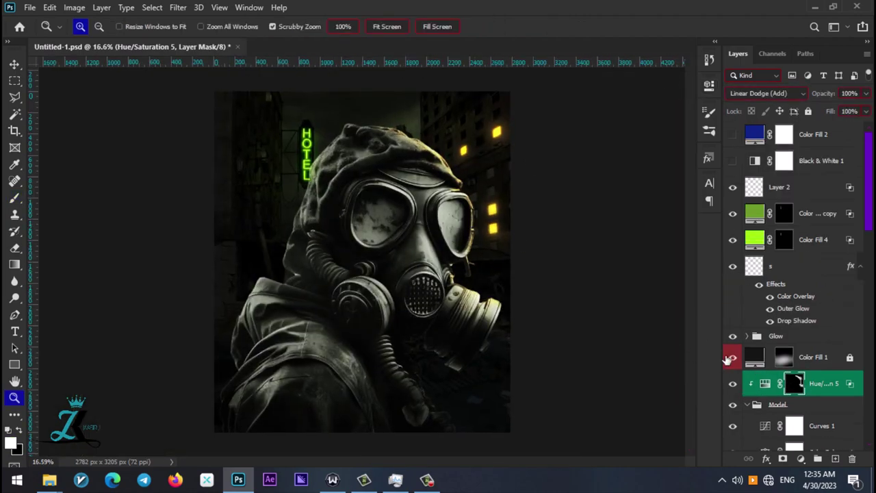
scroll(627, 231, up, 1)
scroll(546, 212, up, 1)
scroll(447, 233, up, 1)
Add a golden-yellow Solid Color fill layer
key(b)
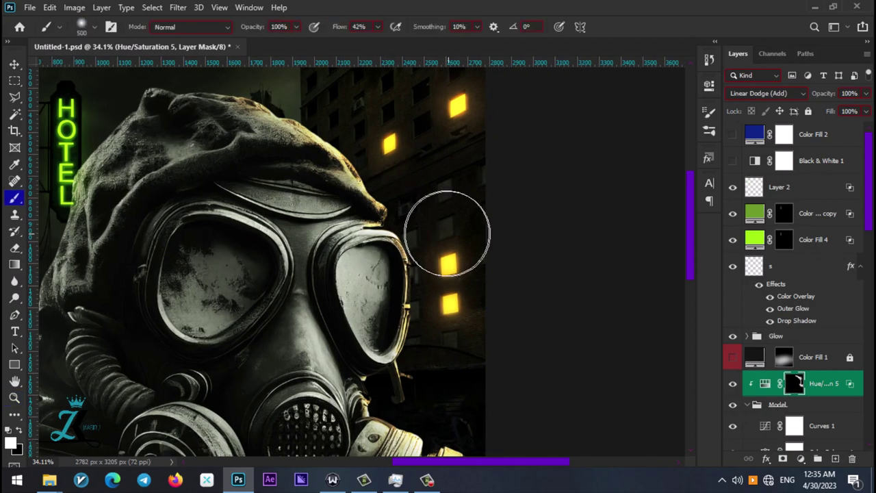
click(14, 64)
key(ctrl+0)
click(819, 458)
click(787, 231)
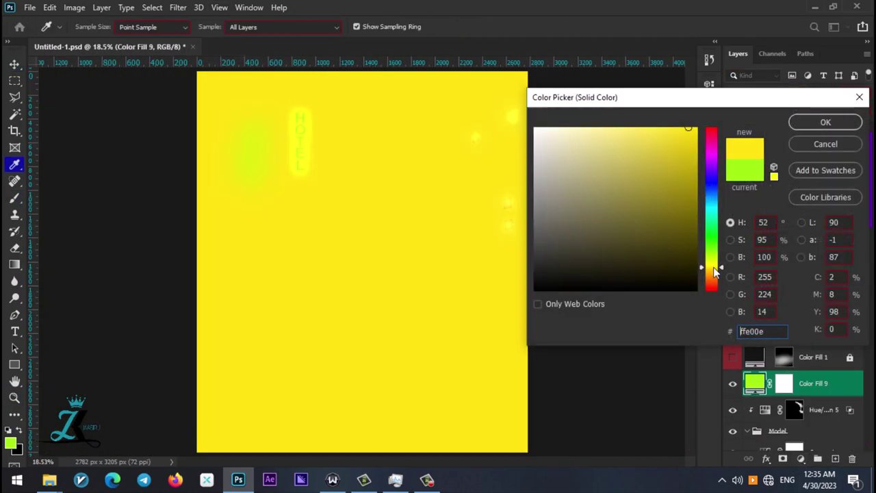
click(686, 189)
key(Return)
Clip the gold fill to the figure in Color Dodge with an inverted, hidden mask
alt+click(793, 396)
right_click(764, 383)
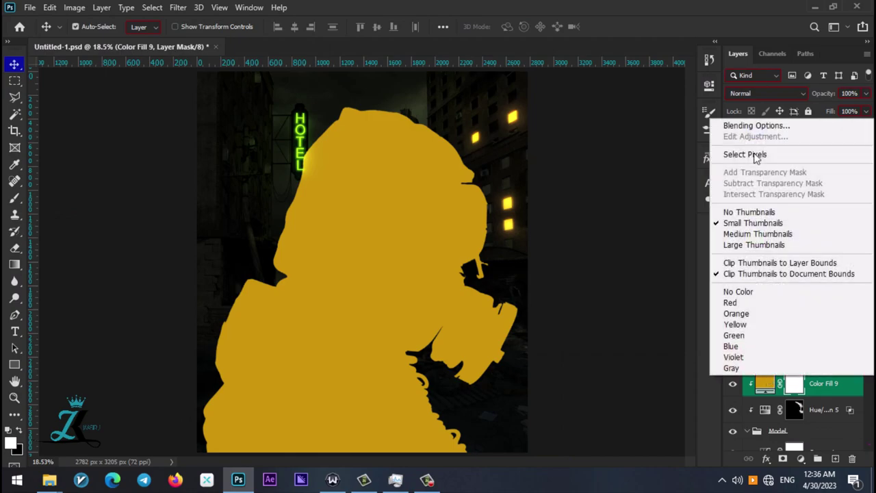
click(746, 123)
click(794, 82)
click(767, 93)
click(743, 198)
key(shift+plus)
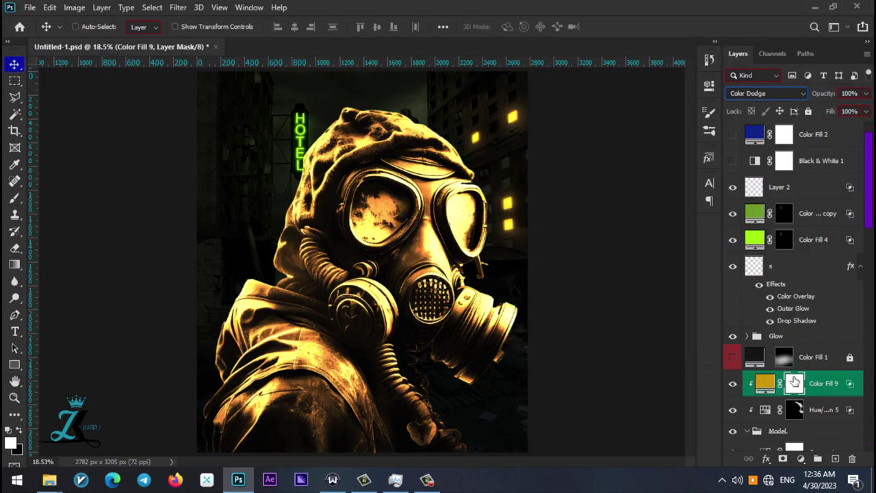
click(74, 8)
click(239, 211)
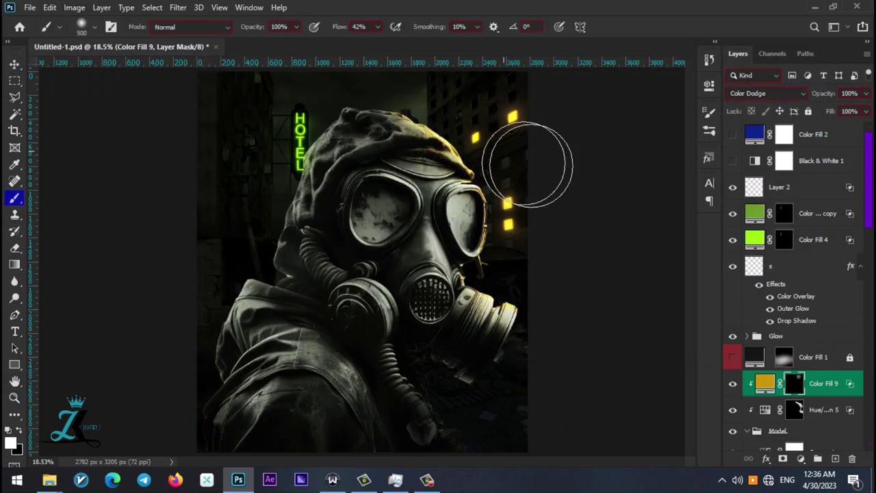
Add an Exposure adjustment to the figure's adjustment group
key(v)
scroll(619, 333, down, 1)
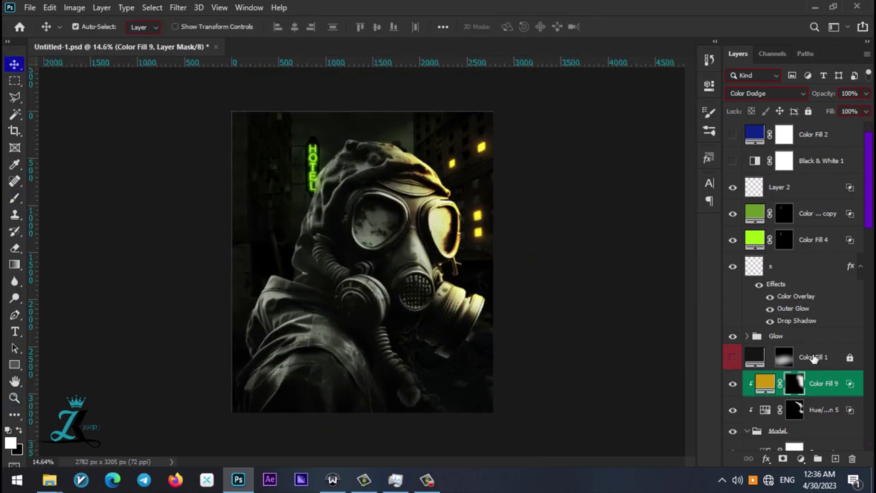
scroll(793, 308, down, 3)
click(821, 346)
click(800, 457)
click(792, 318)
click(708, 84)
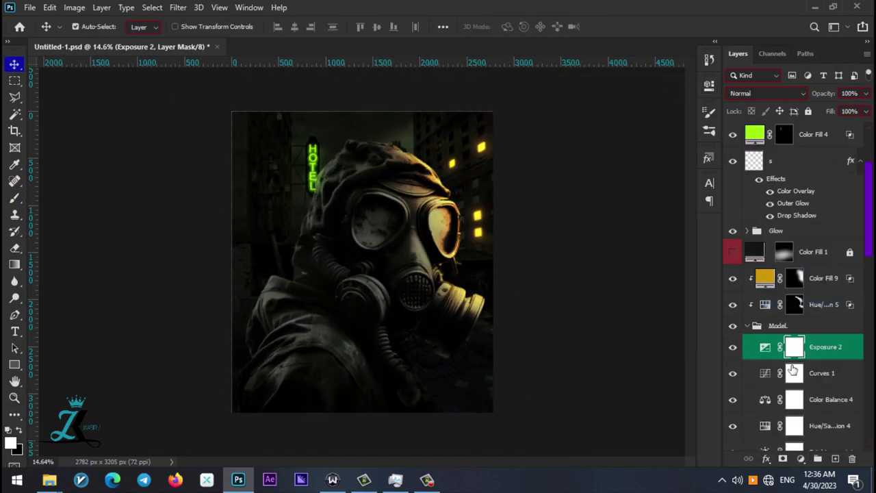
scroll(793, 308, up, 1)
Add a green Color Dodge fill with a hidden mask and paint neon-green glow on the left edge
click(794, 304)
right_click(794, 309)
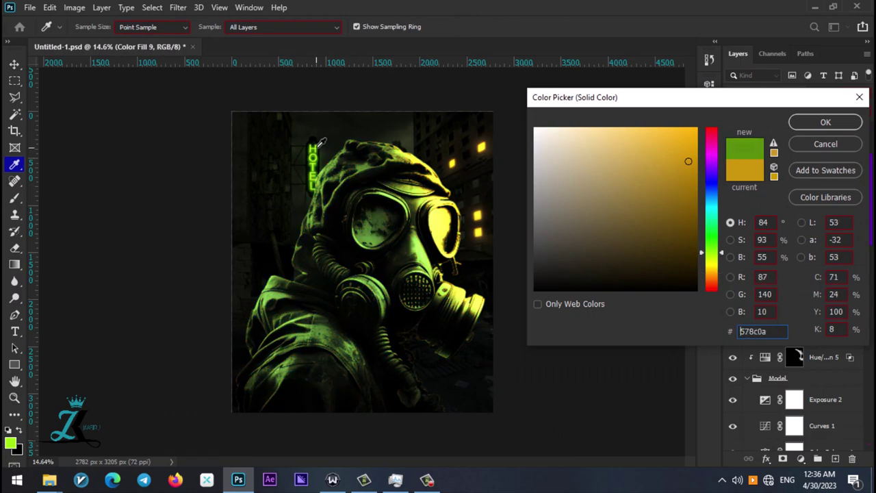
alt+click(782, 457)
key(b)
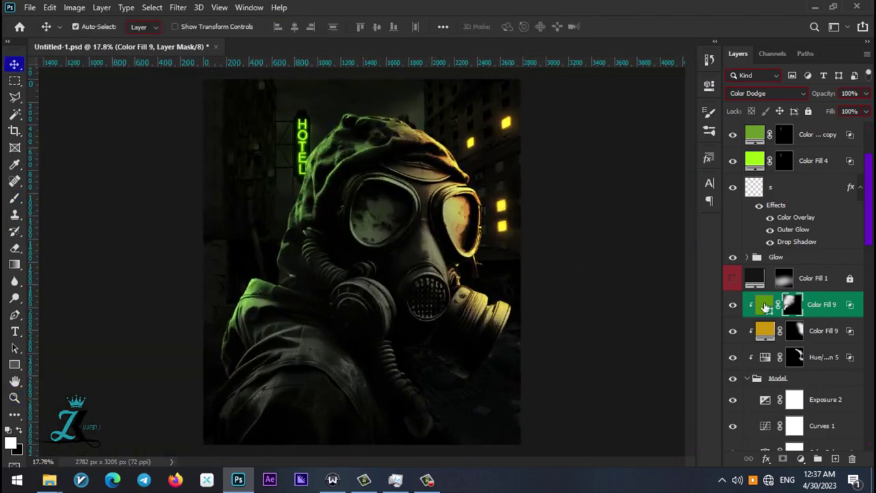
double_click(765, 307)
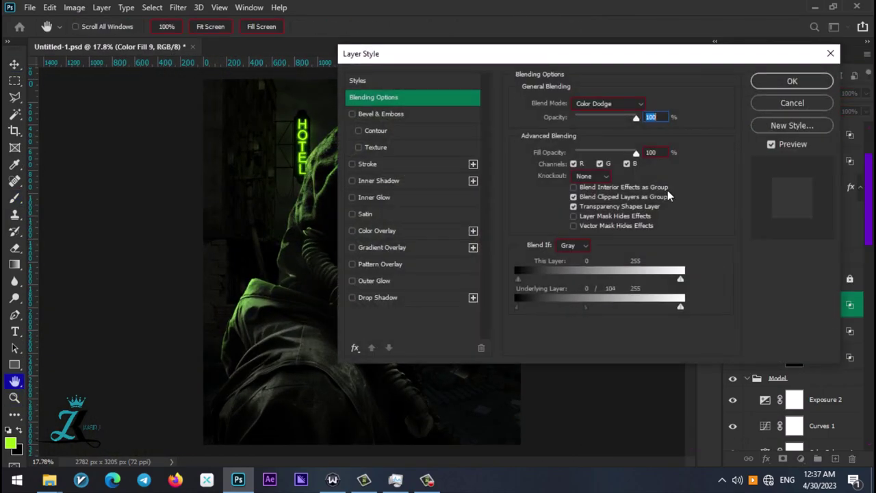
key(Escape)
Zoom out to the whole image and open the fog overlays folder in Explorer
key(z)
key(ctrl+minus)
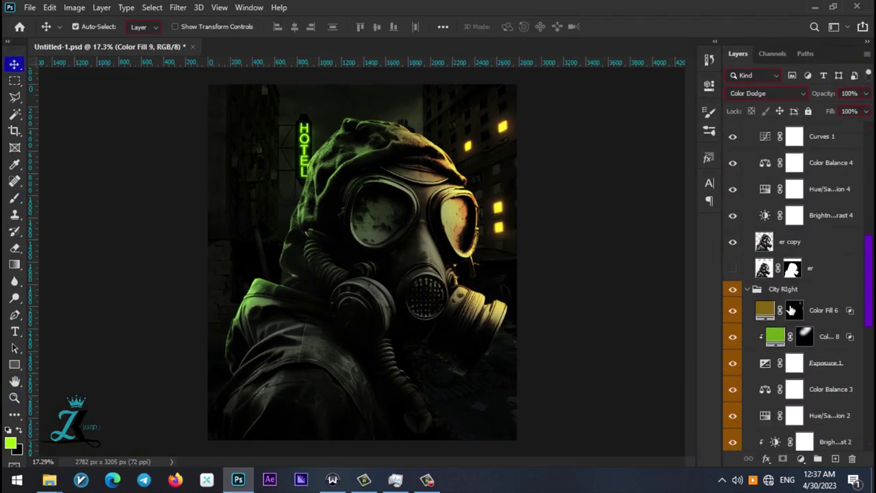
click(50, 481)
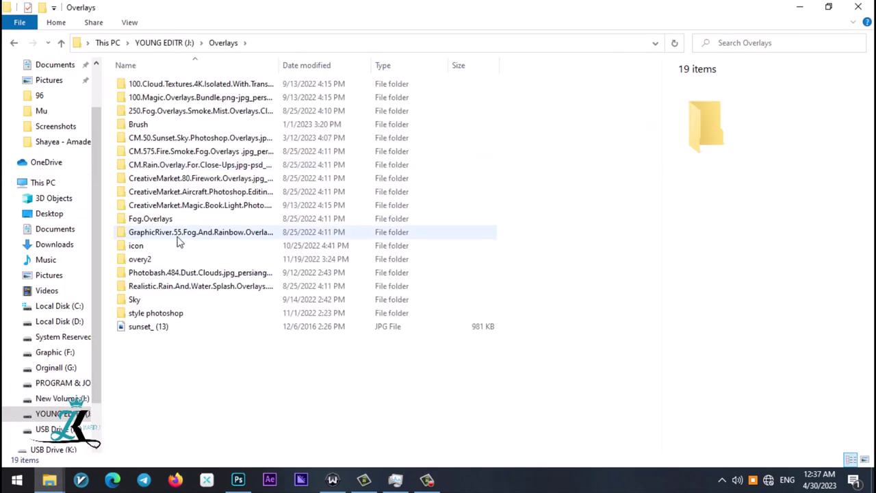
click(198, 151)
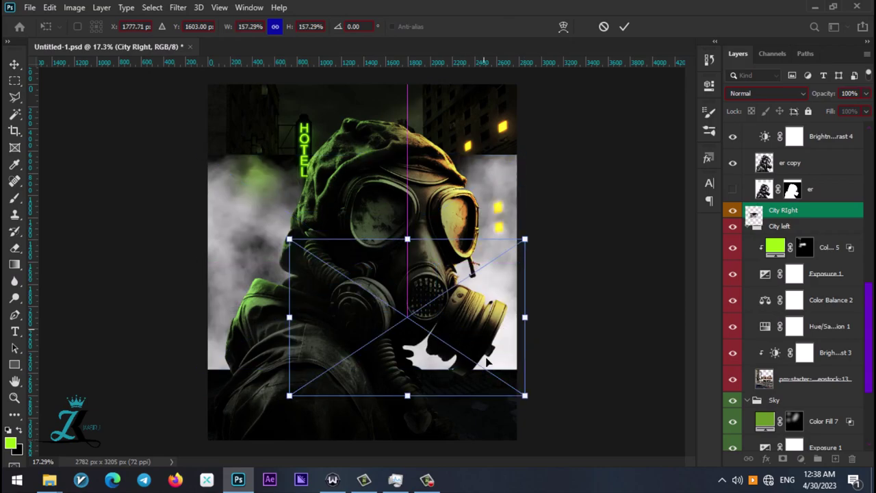
Enlarge the fog over the lower half at 20% opacity, fading its top with a black-to-white gradient
drag(290, 356, 185, 342)
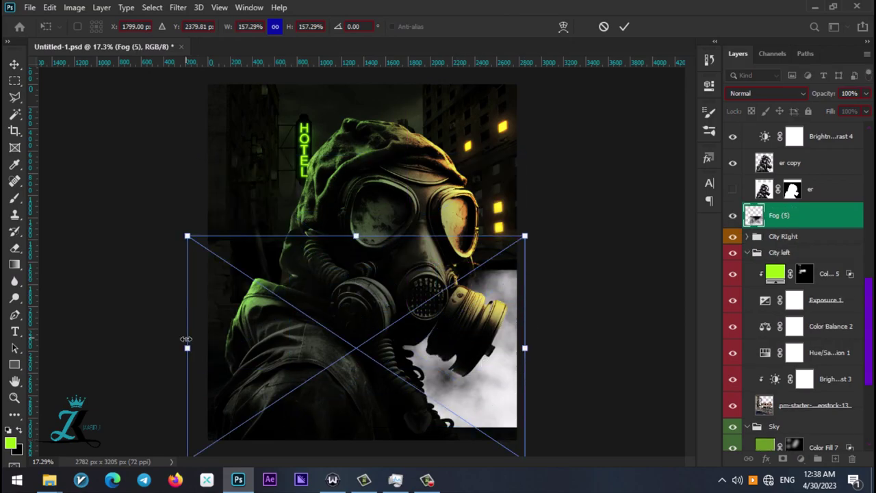
key(Return)
key(2)
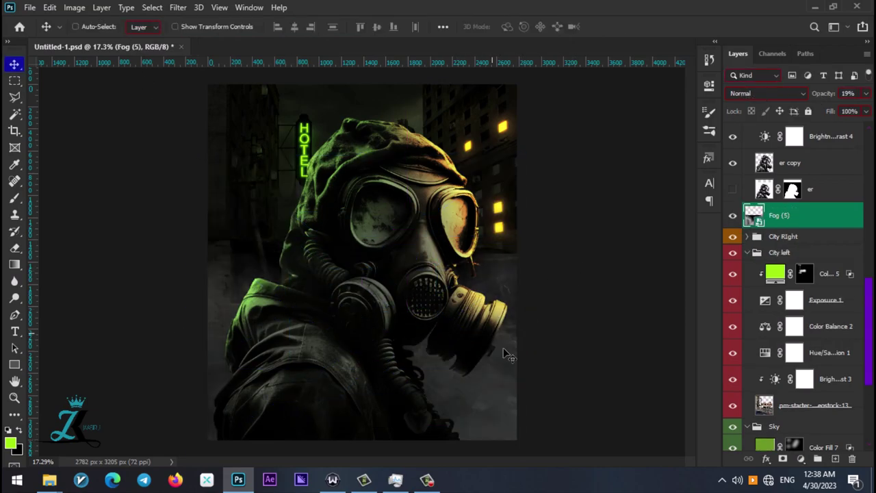
click(123, 26)
click(75, 65)
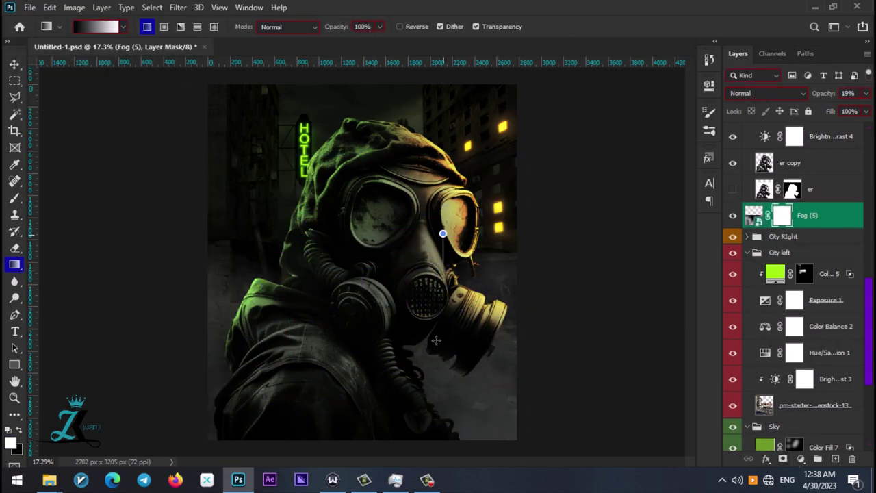
drag(363, 205, 363, 307)
key(v)
key(ctrl+minus)
Hide the figure and place another fog image with an inverted, hidden mask
scroll(794, 274, up, 3)
click(732, 141)
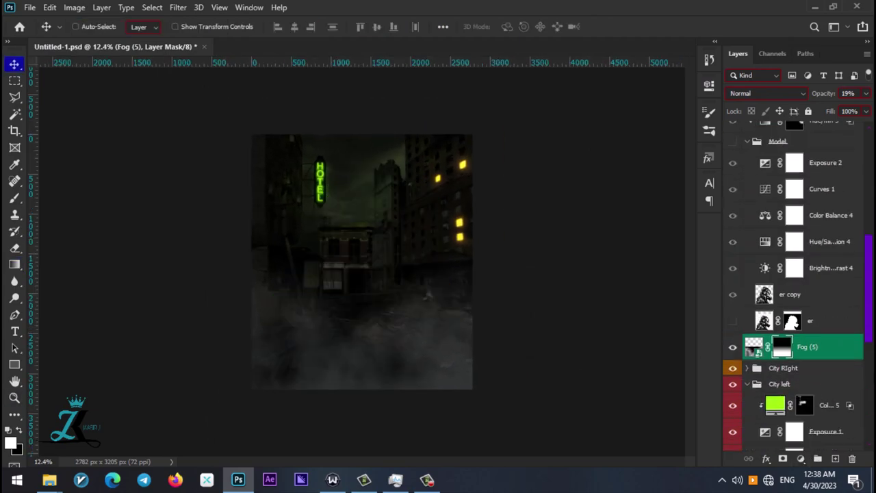
key(Return)
click(49, 479)
scroll(344, 383, down, 2)
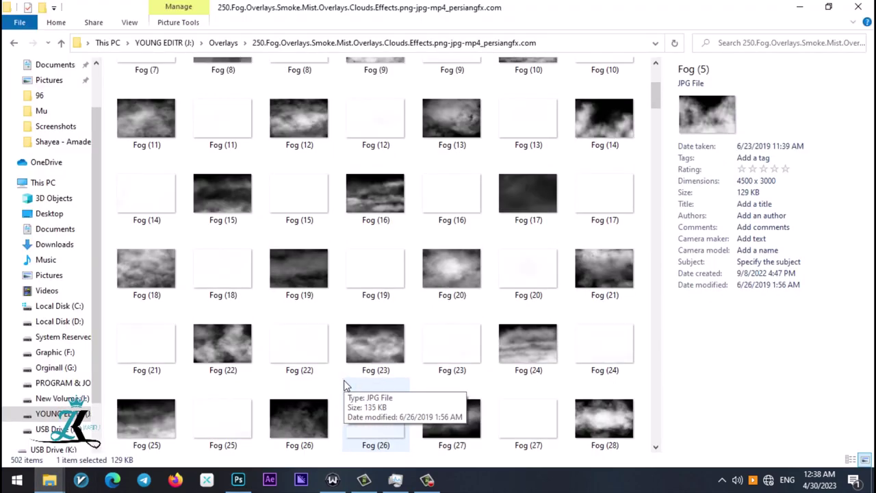
scroll(344, 385, down, 5)
drag(211, 98, 362, 233)
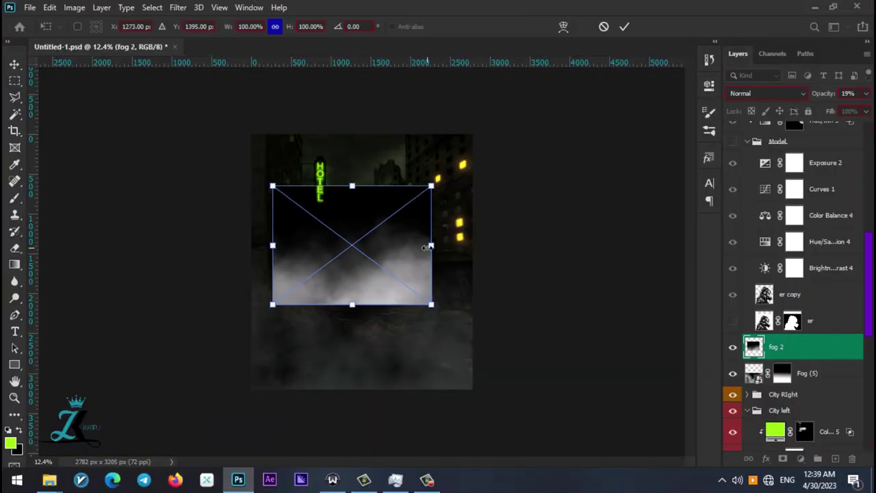
key(Return)
click(782, 458)
key(ctrl+i)
Paint the new fog in across the middle of the street with a larger brush
scroll(448, 274, up, 3)
key(])
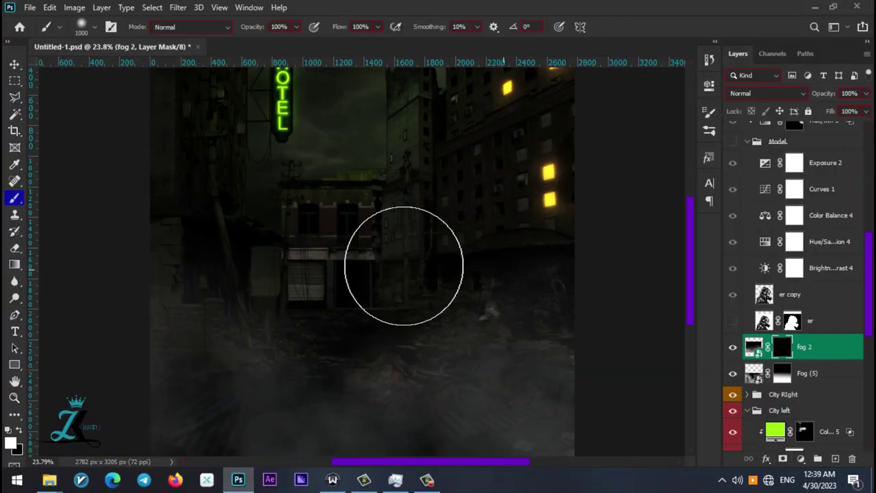
drag(403, 270, 577, 333)
key(z)
key(b)
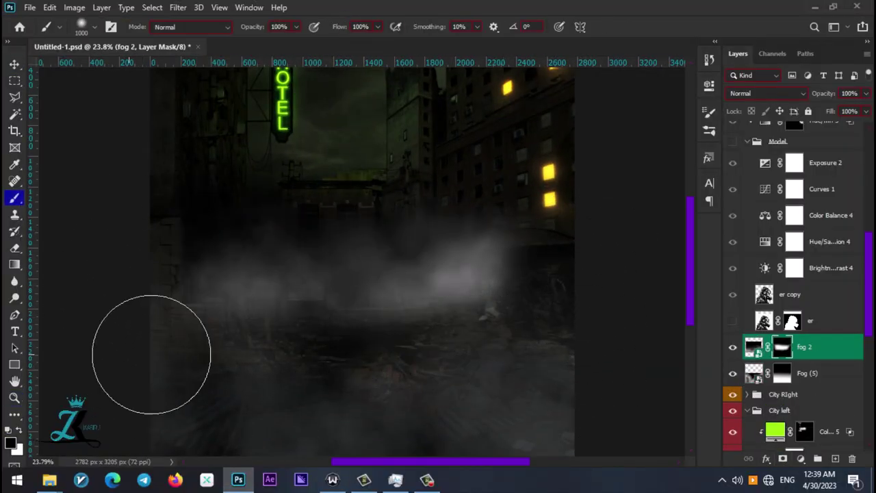
key(v)
key(ctrl+minus)
key(ctrl+minus)
Lower the fog to 25% opacity, Alt-drag two more copies, and show the Model figure again
key(2)
key(5)
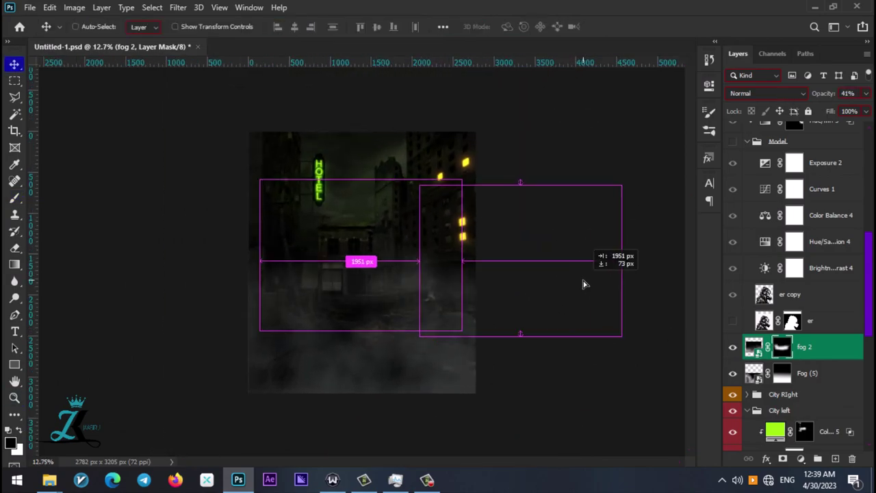
drag(584, 284, 584, 284)
drag(311, 290, 153, 280)
click(732, 141)
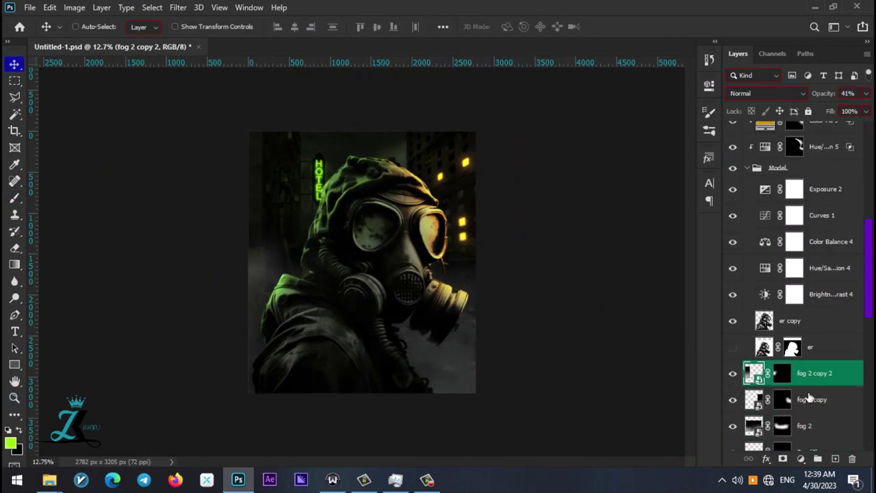
Group the fog layers as Fog and add a clipped colorized Hue/Saturation adjustment
key(ctrl+g)
key(ctrl+z)
shift+click(807, 340)
key(ctrl+g)
double_click(780, 263)
text(Fog)
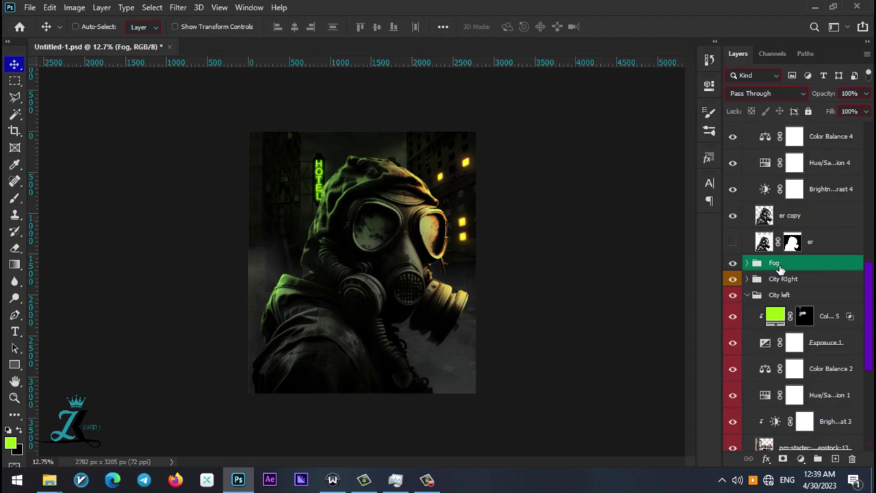
click(800, 459)
click(791, 266)
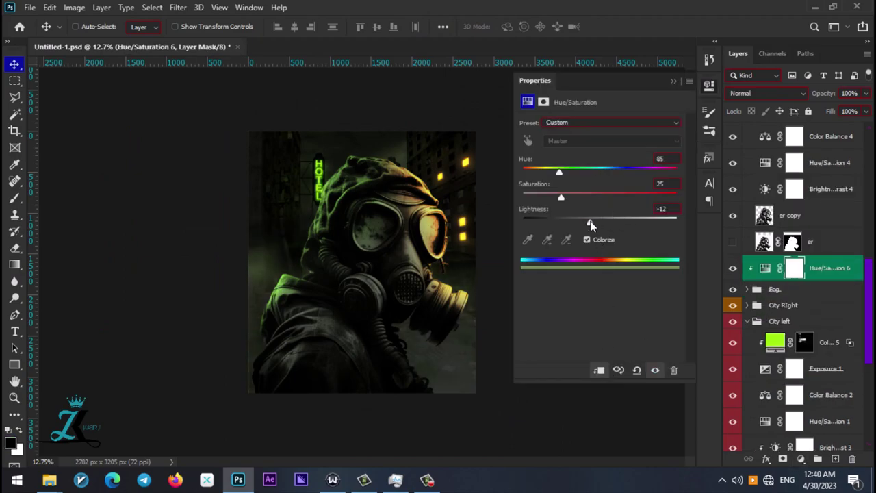
Lower the fog tint's lightness and saturation, and brush its mask out near the bottom right
drag(557, 208, 554, 209)
click(562, 221)
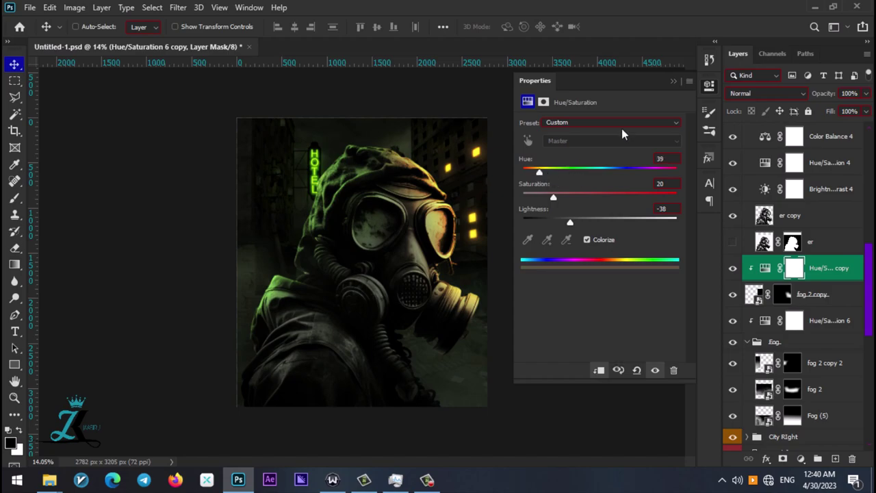
click(709, 85)
click(828, 321)
key(b)
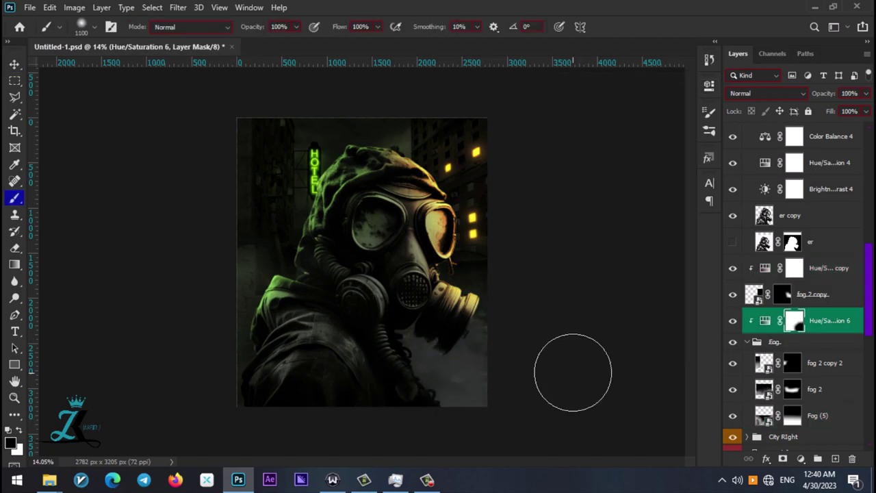
mouse_move(782, 283)
mouse_down()
mouse_move(767, 328)
mouse_move(794, 322)
mouse_up()
double_click(765, 320)
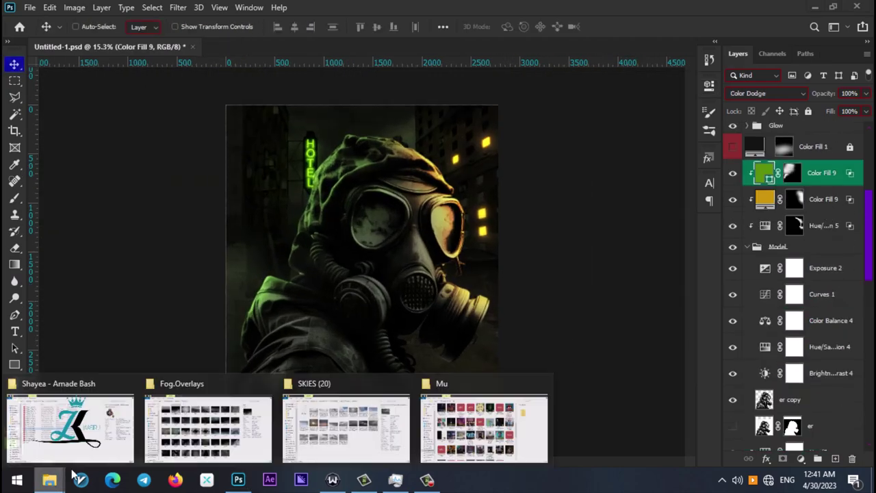
Place fog 10 along the bottom in Screen mode, rotated into position
click(208, 428)
click(748, 94)
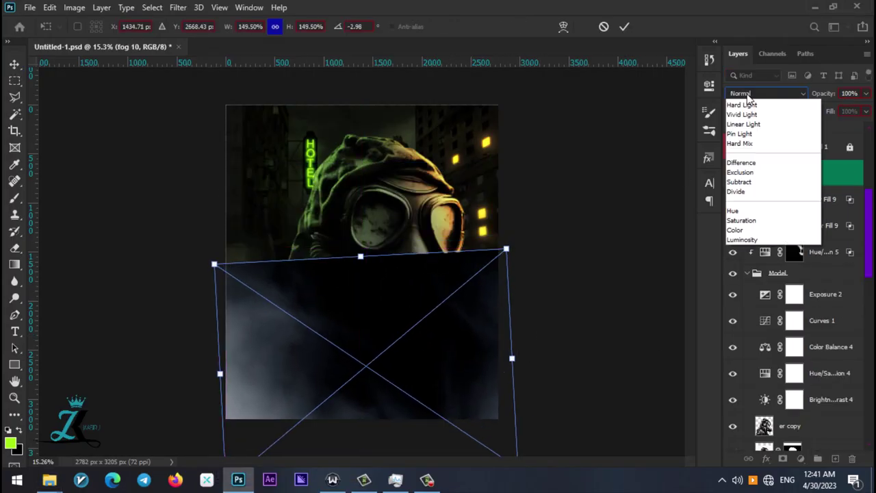
drag(522, 362, 557, 370)
key(Return)
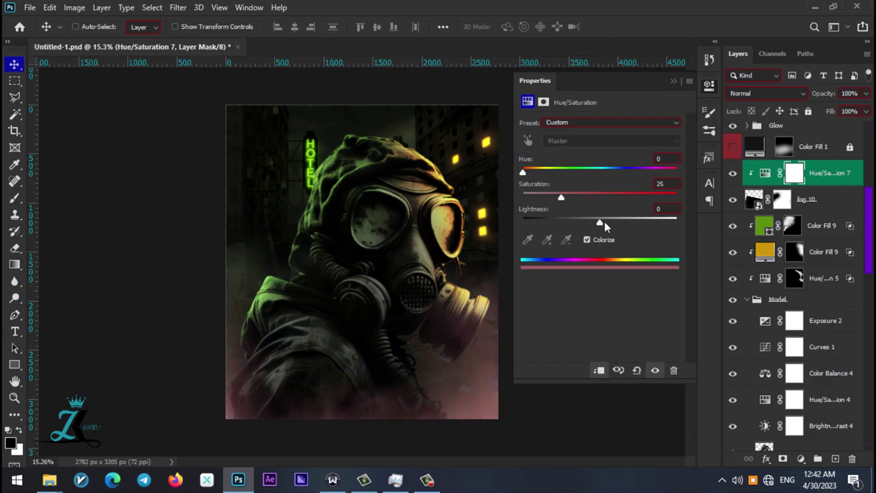
Shift the warm tint from pink to yellow-orange and duplicate it
drag(522, 172, 534, 172)
click(672, 81)
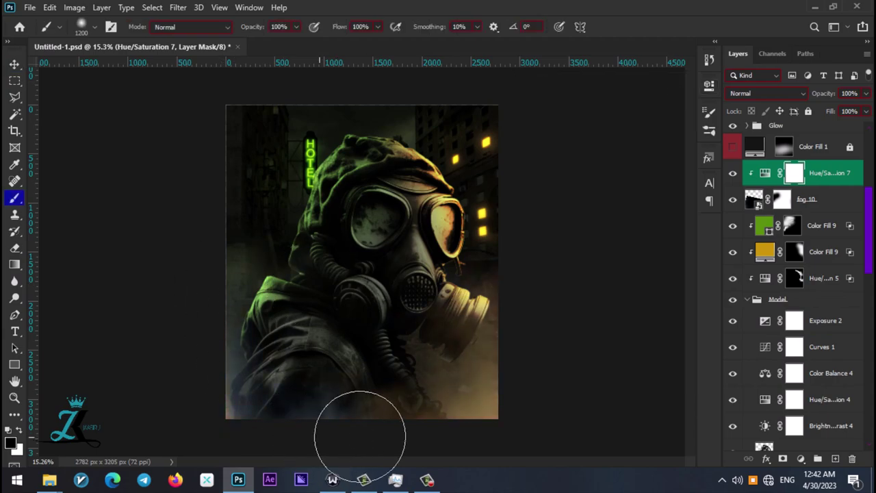
key(v)
key(ctrl+j)
Paint the tint copy's mask over the lower area, then hide both warm tints
double_click(765, 172)
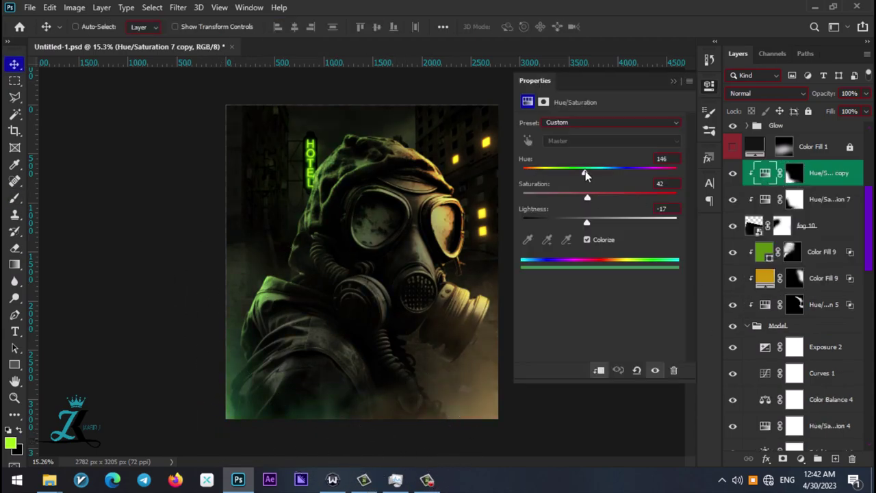
click(673, 81)
key(b)
scroll(395, 363, down, 2)
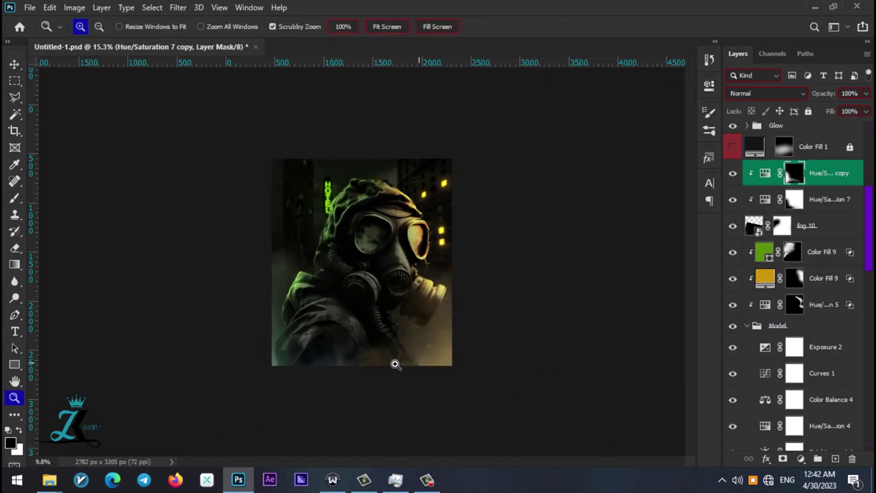
key(alt+bracketleft)
drag(379, 342, 528, 411)
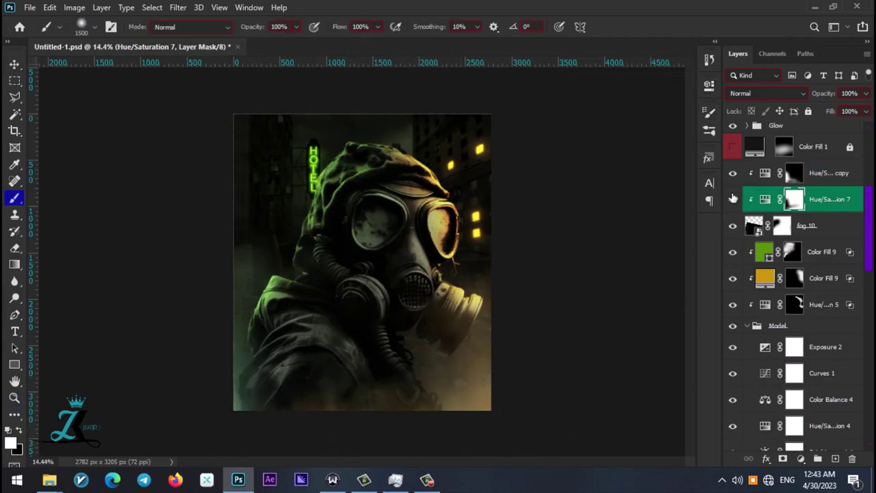
drag(733, 199, 734, 173)
Add Hue/Saturation 8 with lowered values to darken and desaturate the scene
key(ctrl+u)
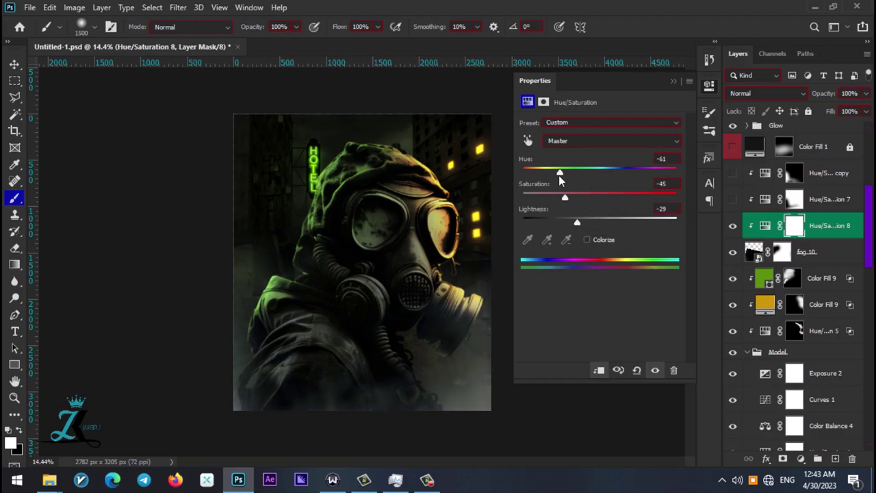
click(673, 81)
key(v)
key(alt+bracketright)
key(alt+bracketright)
key(alt+bracketleft)
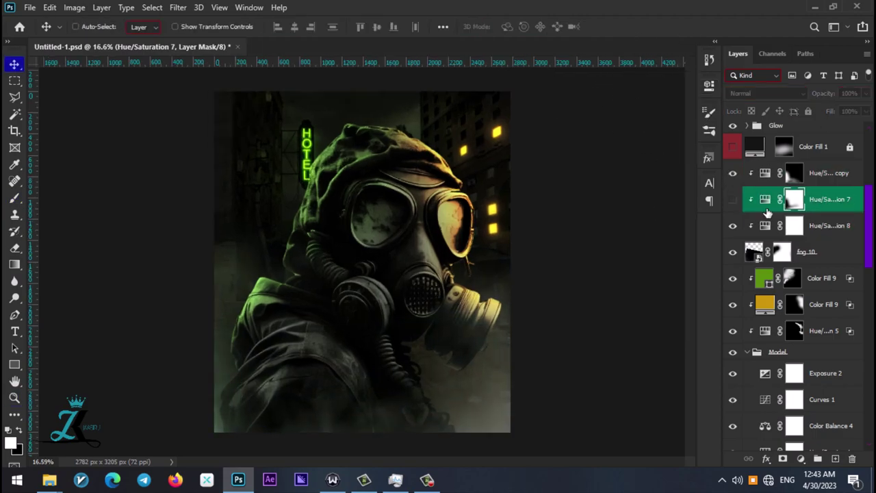
right_click(821, 199)
Convert the duplicated gas-mask figure to a Smart Object and apply a 5 px Field Blur
click(707, 177)
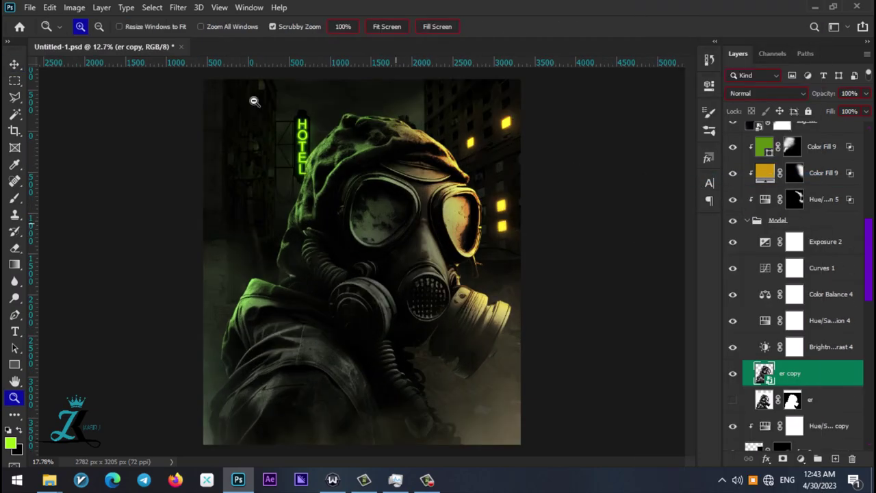
click(178, 7)
click(356, 166)
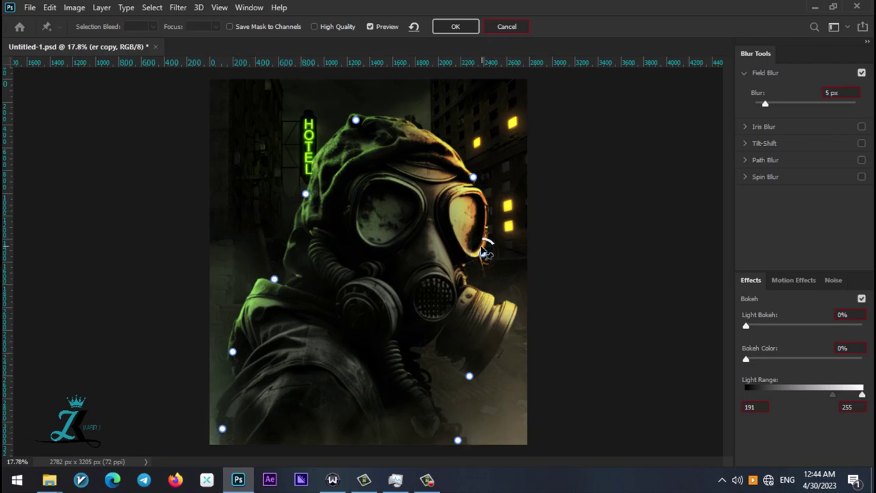
click(455, 27)
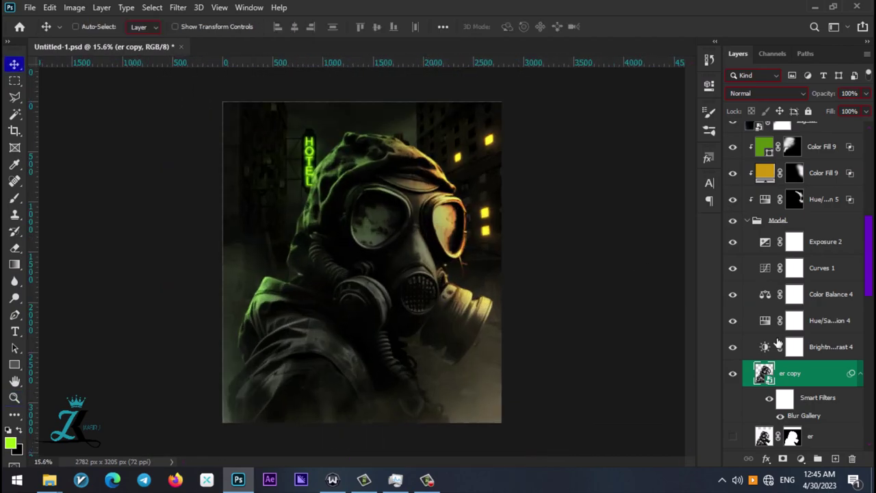
Zoom in and begin tracing the left goggle lens outline with the Pen tool
scroll(790, 322, down, 3)
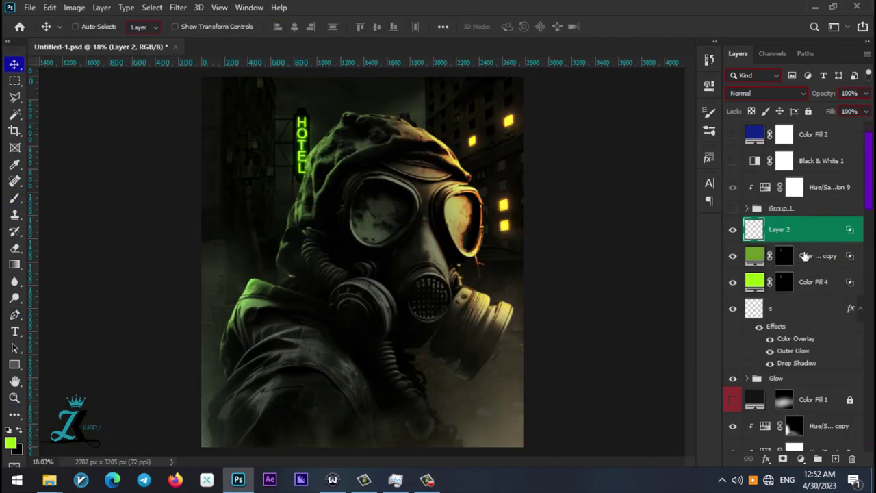
key(z)
drag(424, 203, 473, 203)
key(p)
click(451, 189)
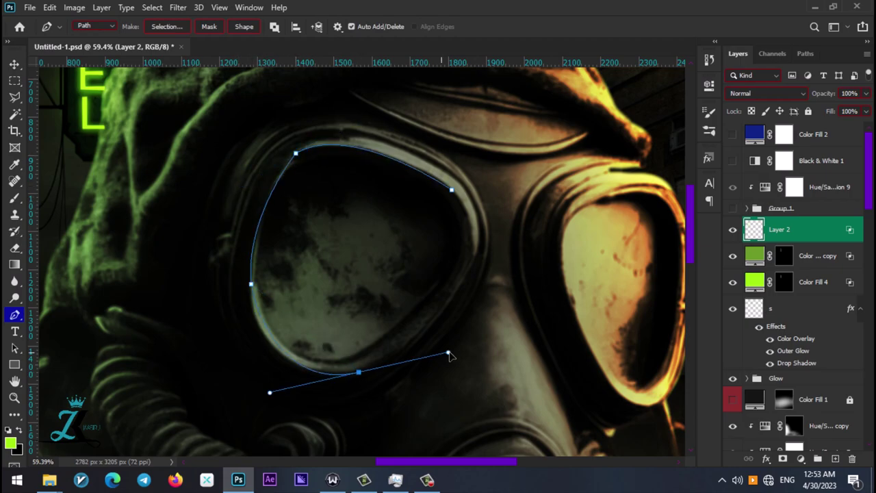
Outline the right lens and set the gradient lens fill to Screen blending
click(403, 146)
drag(396, 264, 445, 347)
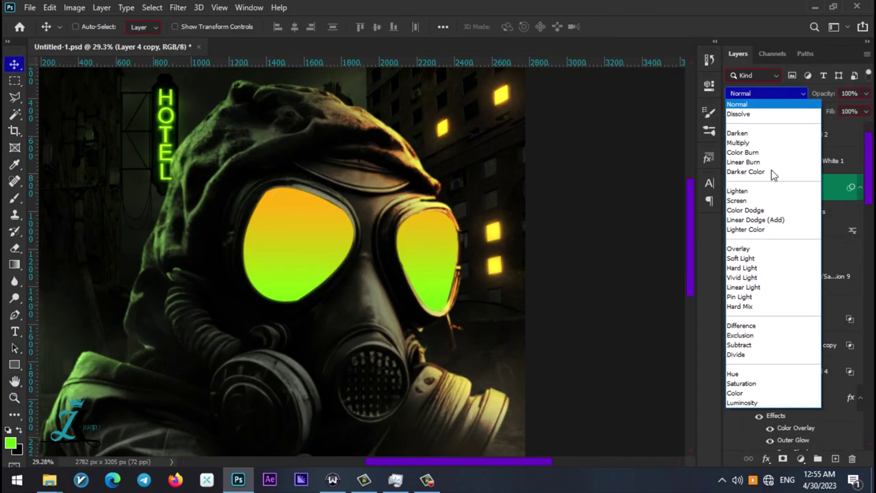
click(736, 200)
Duplicate the lens glow with a Gaussian Blur and group all glow layers together
key(ctrl+j)
double_click(797, 229)
click(730, 84)
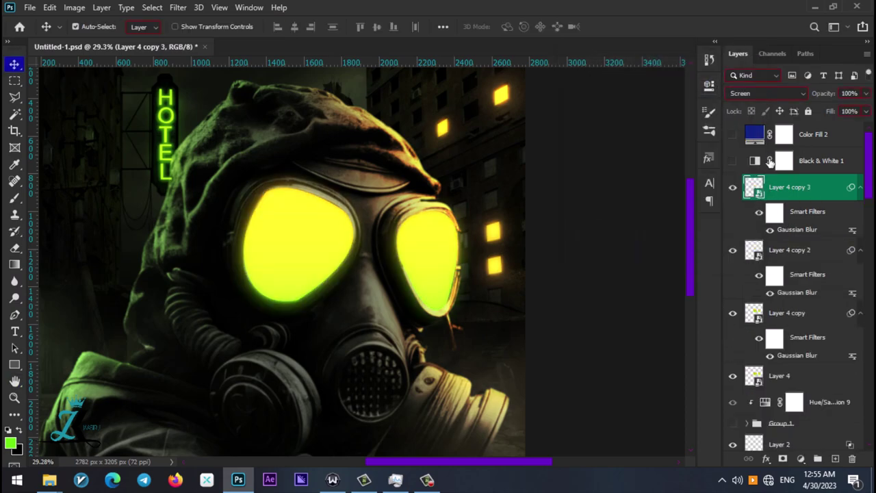
double_click(797, 229)
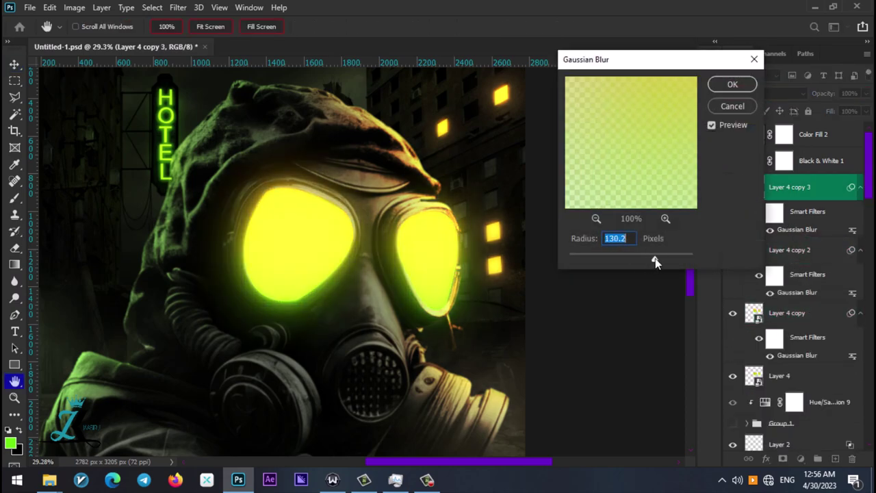
key(Return)
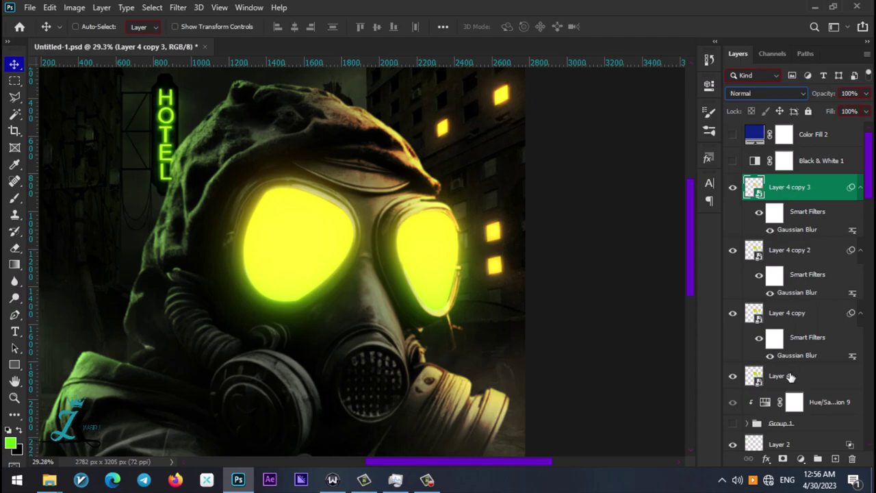
shift+click(791, 376)
key(ctrl+g)
Rename the lens glow group to 'Glow Face'
scroll(612, 262, down, 2)
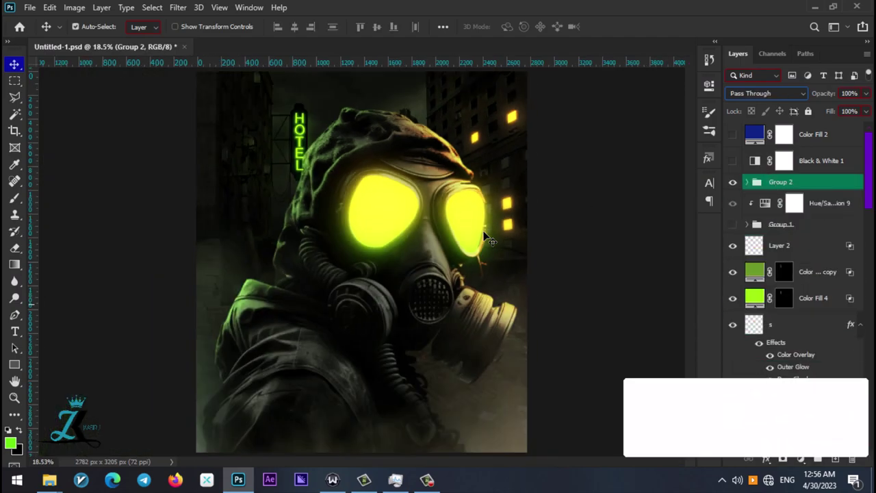
double_click(781, 182)
text(Glow Face)
key(Return)
scroll(787, 192, down, 5)
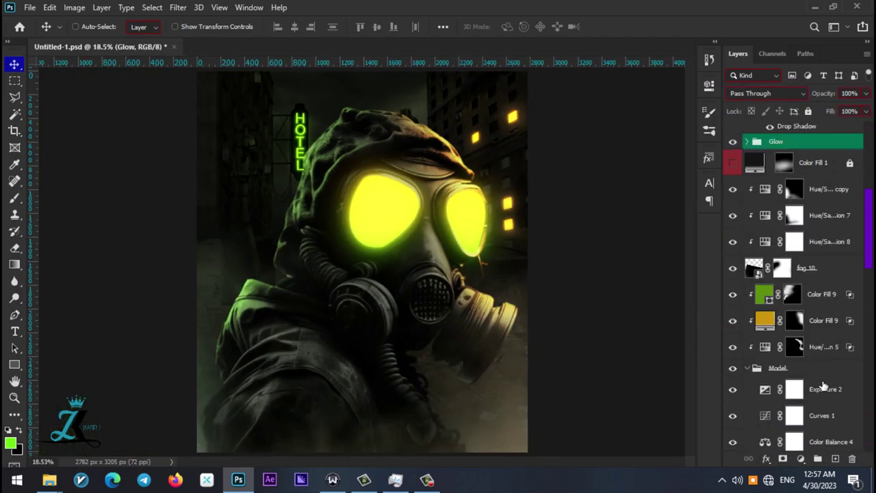
Invert the Hue/Saturation 9 mask to black and refine it around the goggles with a small brush
double_click(765, 189)
key(ctrl+i)
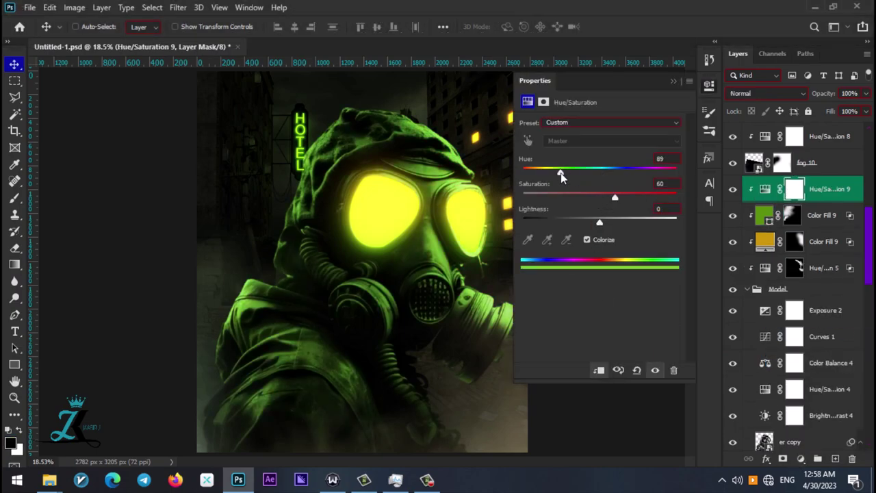
click(709, 85)
key(z)
drag(394, 206, 477, 271)
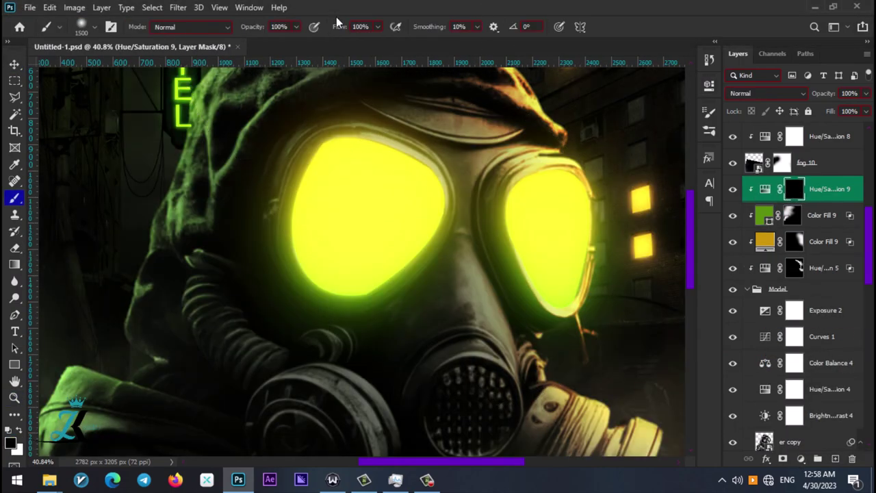
drag(418, 208, 469, 154)
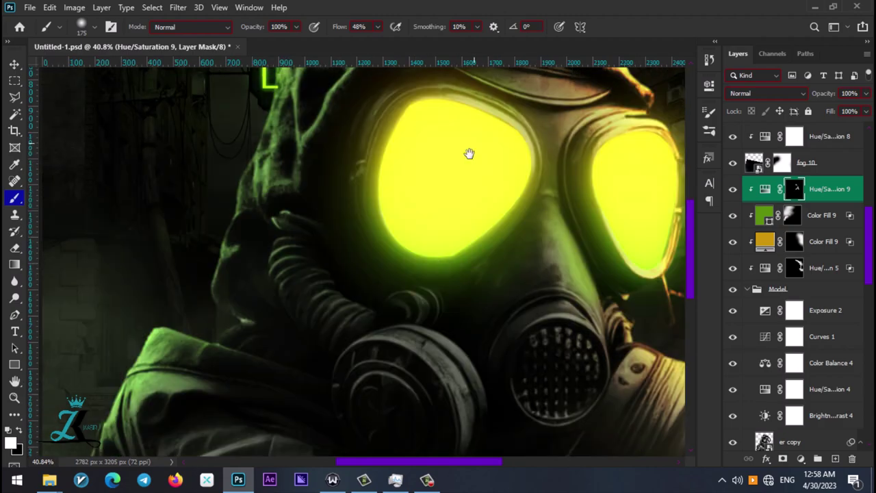
key(bracketleft)
key(bracketleft)
key(bracketleft)
mouse_move(514, 323)
mouse_down()
mouse_move(453, 239)
mouse_move(442, 348)
mouse_up()
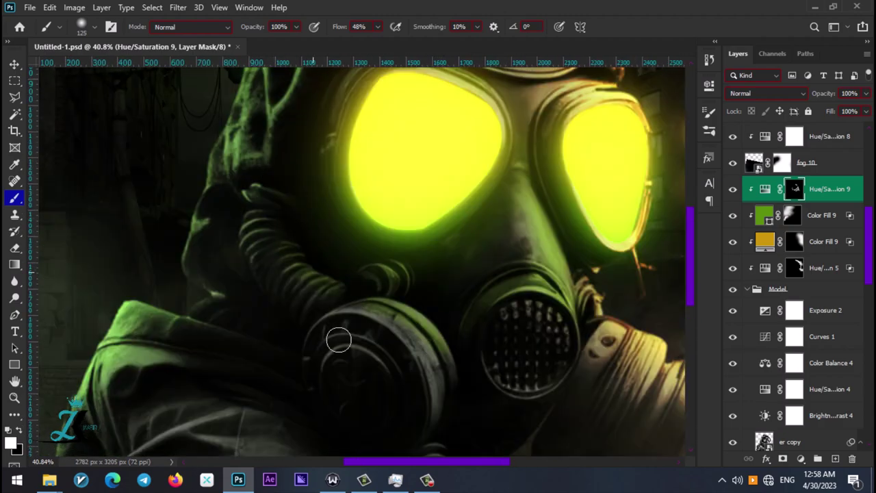
mouse_move(338, 340)
mouse_down()
mouse_move(437, 416)
mouse_move(472, 368)
mouse_up()
key(bracketright)
key(bracketright)
key(bracketright)
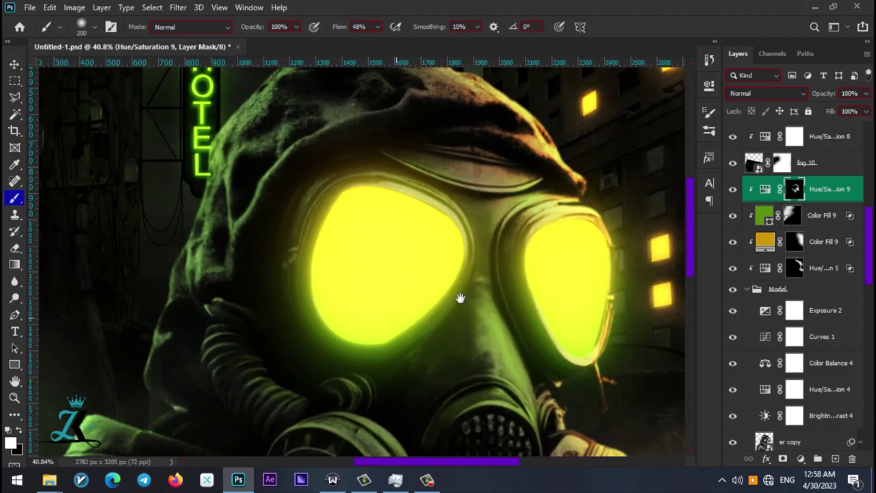
mouse_move(460, 298)
mouse_down()
mouse_move(391, 245)
mouse_move(493, 203)
mouse_up()
key(bracketleft)
key(bracketleft)
key(bracketleft)
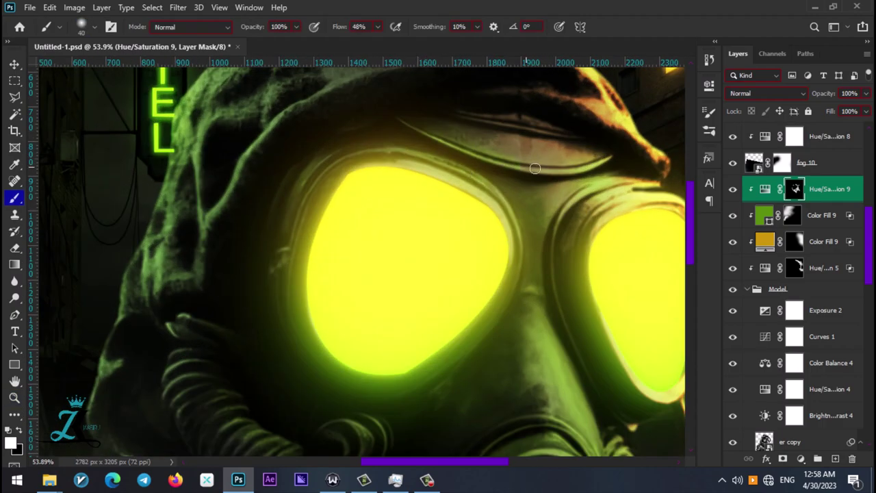
Continue refining the mask over the respirator filters, shoulder and hose, then fit the image
mouse_move(421, 120)
mouse_down()
mouse_move(356, 178)
mouse_move(570, 209)
mouse_up()
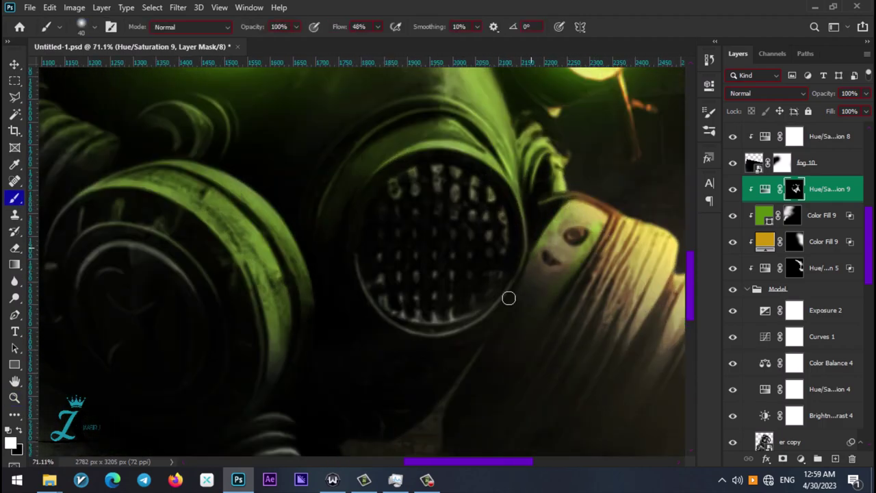
mouse_move(390, 331)
mouse_down()
mouse_move(289, 282)
mouse_move(523, 176)
mouse_up()
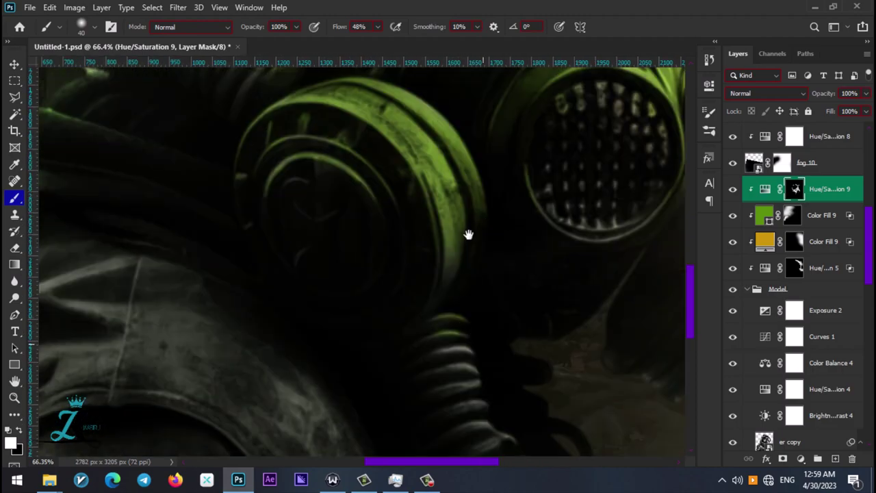
drag(475, 248, 469, 299)
drag(403, 358, 423, 292)
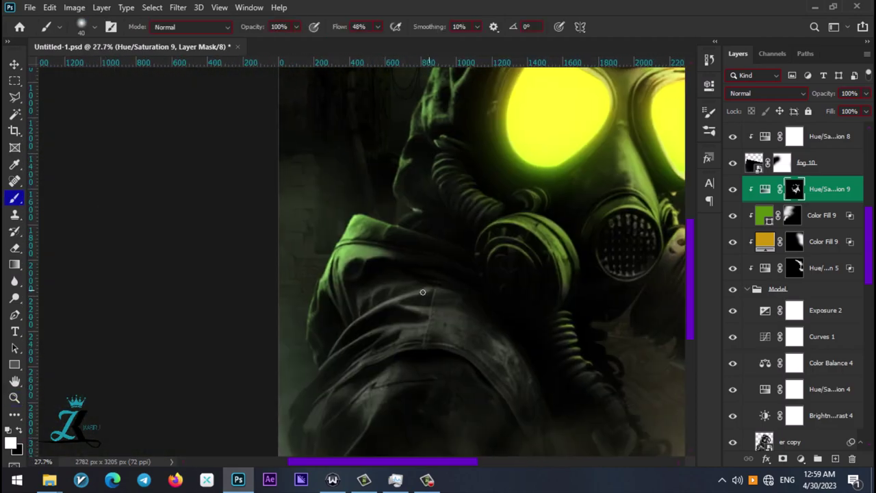
key(ctrl+0)
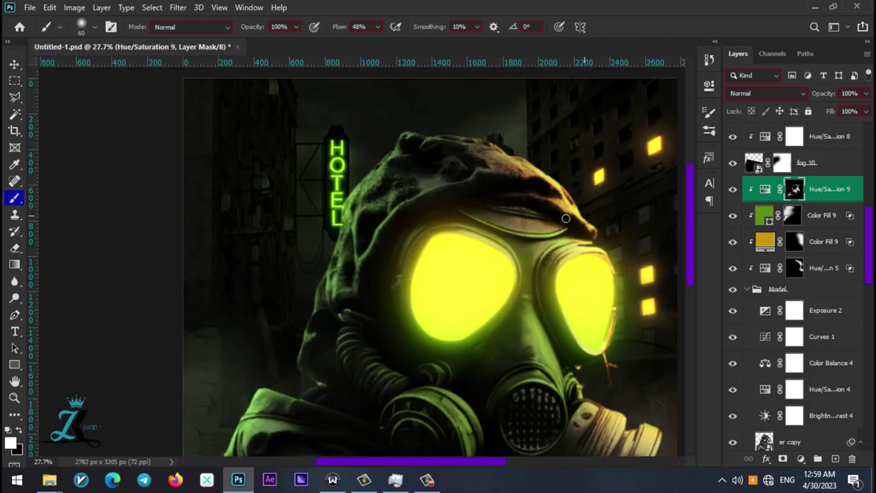
drag(630, 258, 477, 223)
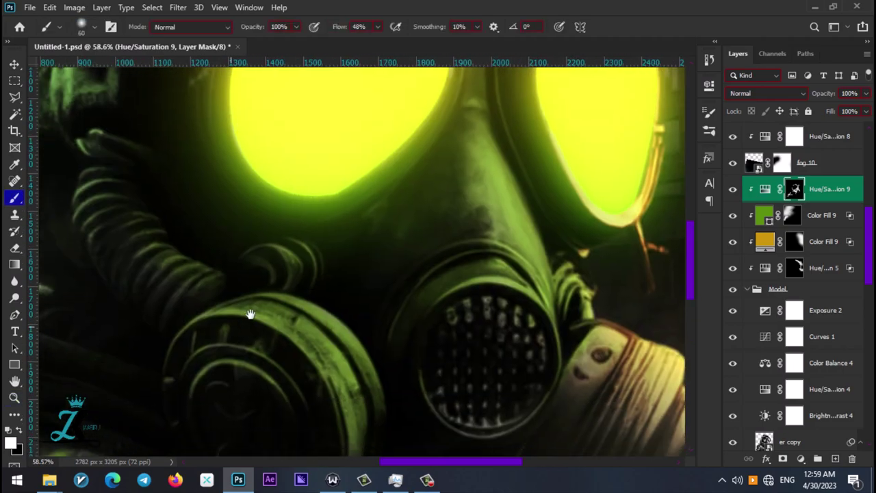
drag(311, 173, 338, 240)
drag(497, 280, 465, 247)
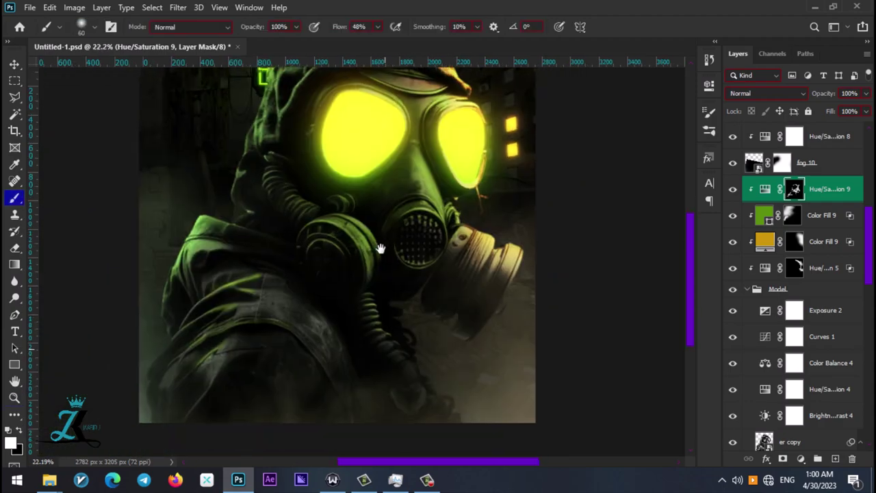
drag(441, 331, 403, 362)
drag(260, 225, 367, 388)
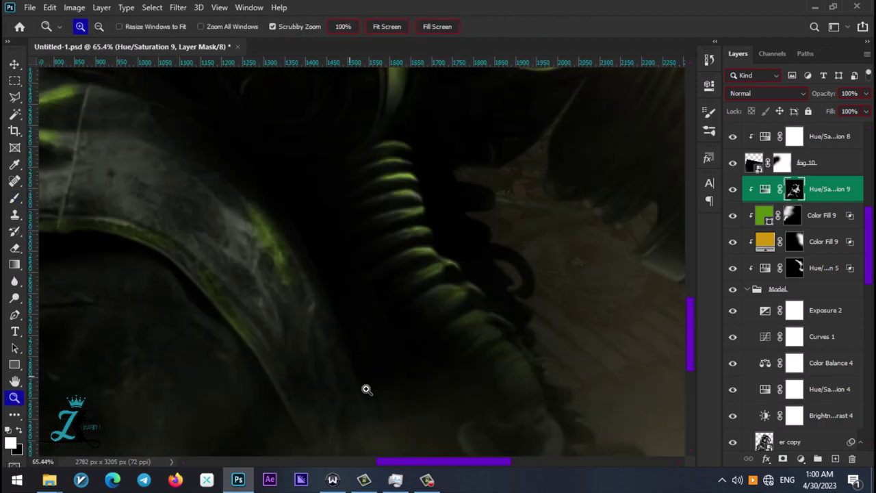
key(ctrl+0)
key(v)
Shift the Hue/Saturation 9 tint to Hue 58 and Lightness -3
click(765, 189)
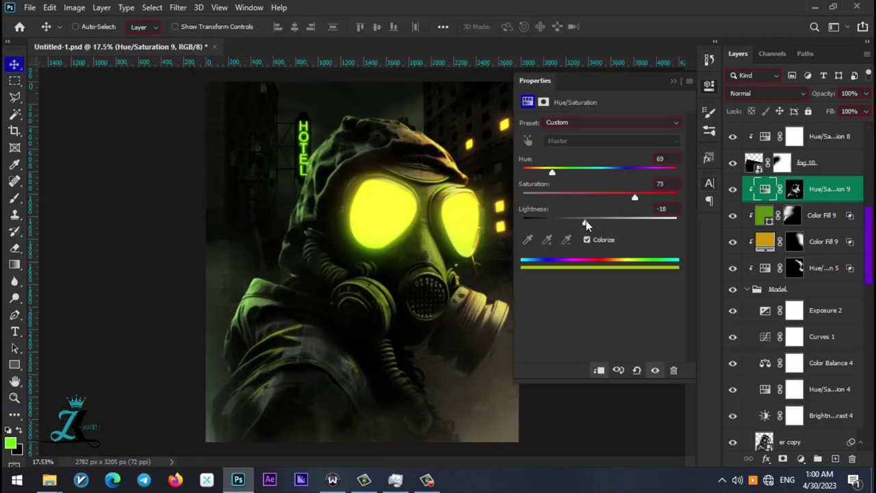
drag(586, 223, 596, 222)
drag(552, 171, 547, 172)
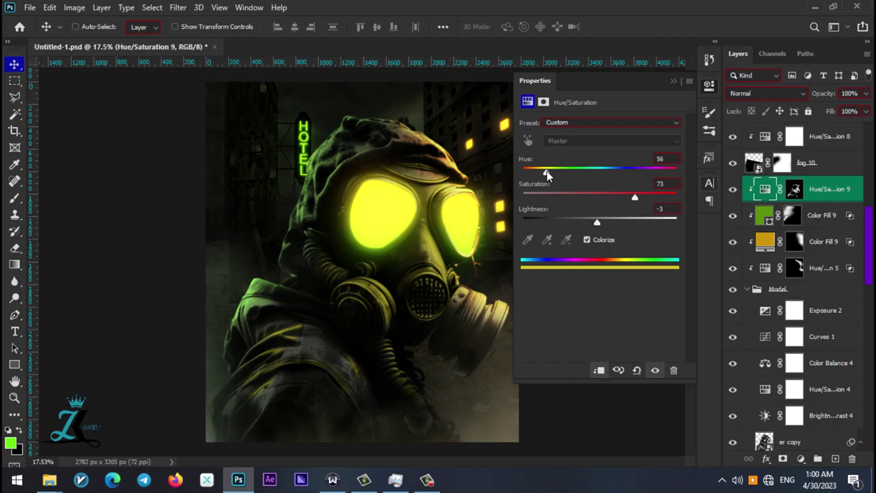
click(673, 80)
double_click(751, 190)
key(Return)
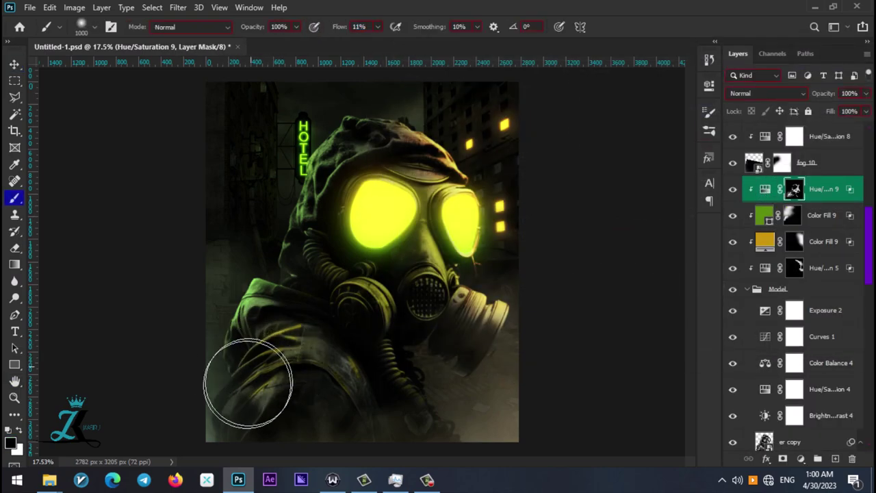
drag(514, 332, 428, 299)
Convert the city background to a Smart Object and apply a light Gaussian Blur
key(v)
ctrl+click(428, 298)
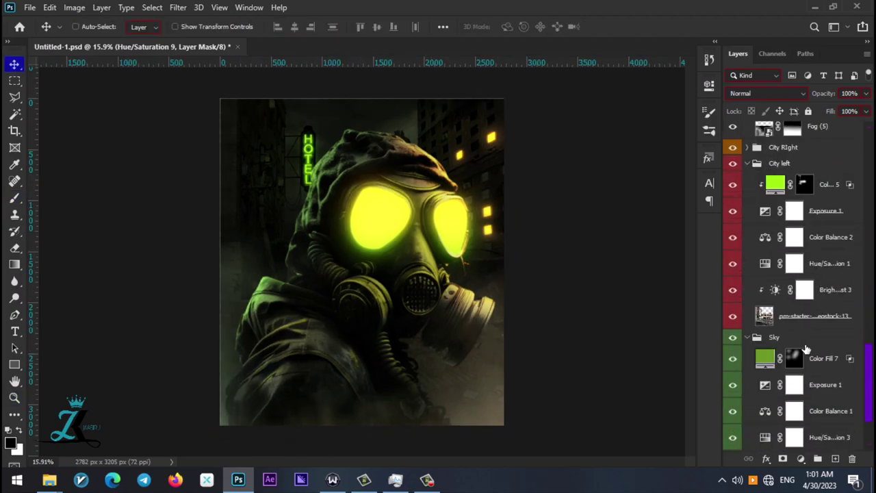
right_click(833, 416)
click(733, 176)
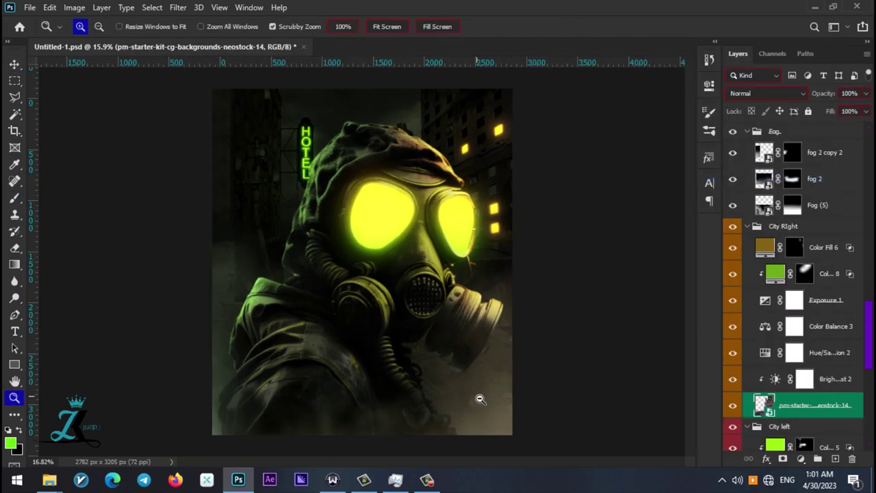
click(178, 7)
click(195, 20)
drag(654, 259, 588, 263)
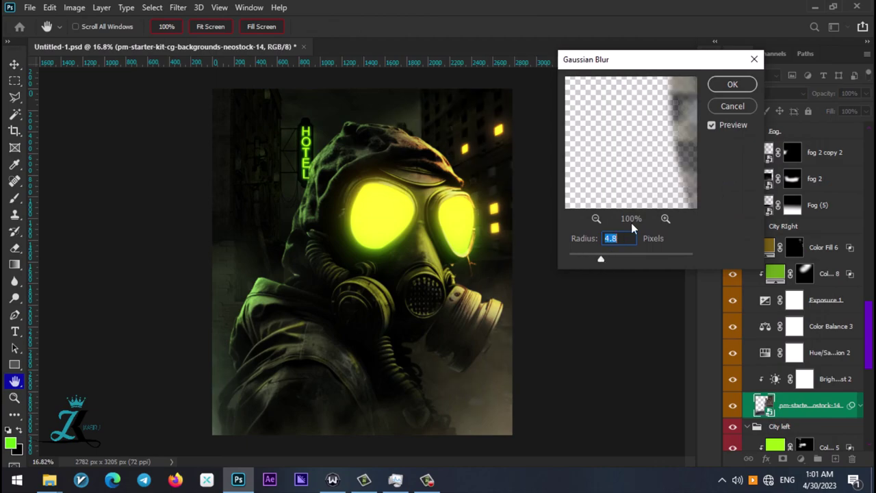
key(Return)
key(z)
Invert the blur's filter mask to black so it can be painted back in
drag(481, 102, 579, 175)
scroll(533, 226, down, 5)
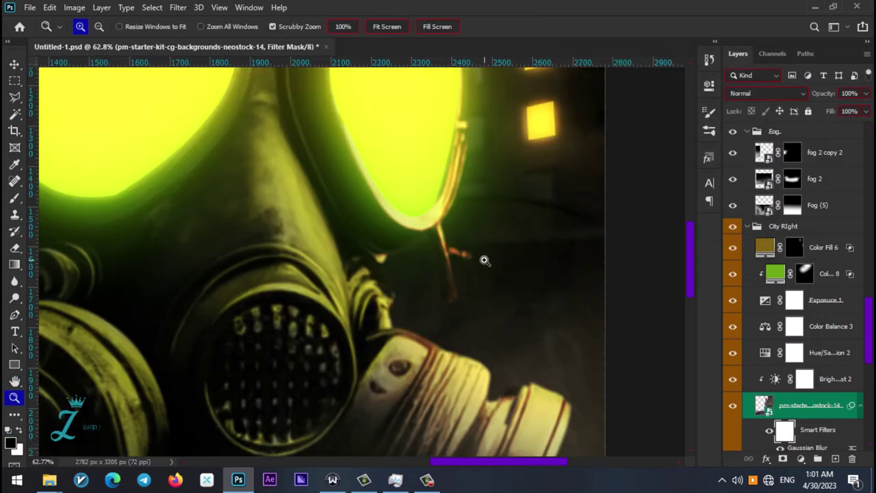
key(ctrl+i)
scroll(484, 260, down, 5)
scroll(461, 309, down, 3)
scroll(486, 273, up, 3)
key(b)
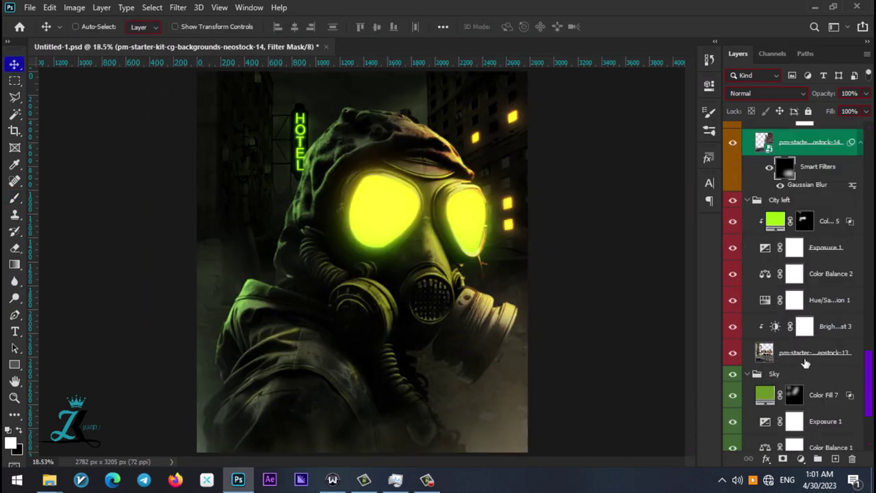
Repeat the Gaussian Blur on the left city layer and paint its black filter mask
key(ctrl+alt+f)
key(Return)
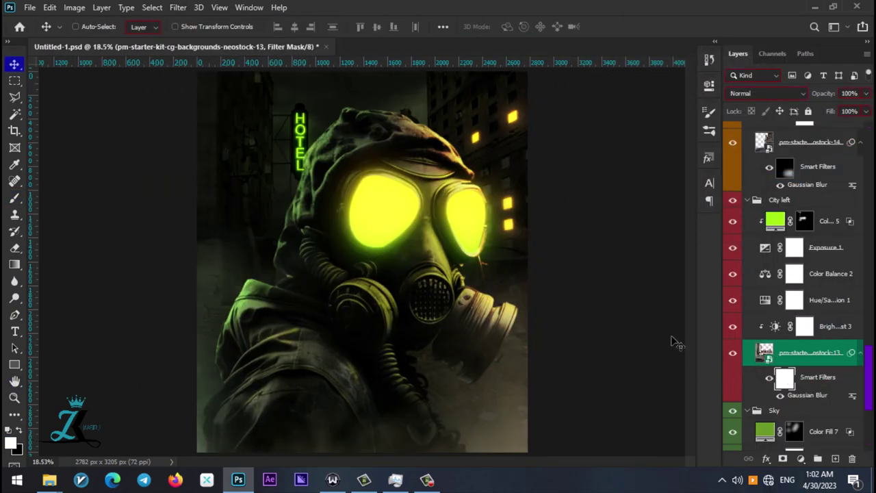
key(ctrl+i)
key(b)
drag(180, 395, 246, 370)
key(v)
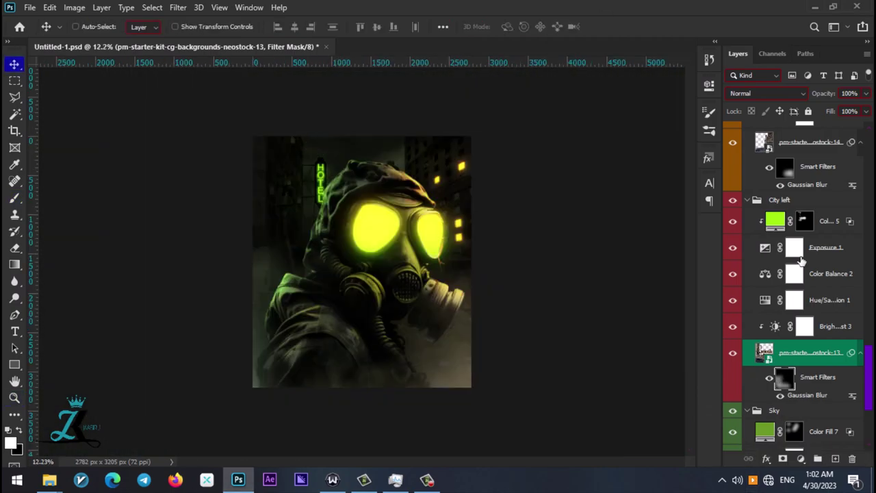
Drag the fog 15 overlay from the fog folder into the composite
drag(866, 361, 861, 281)
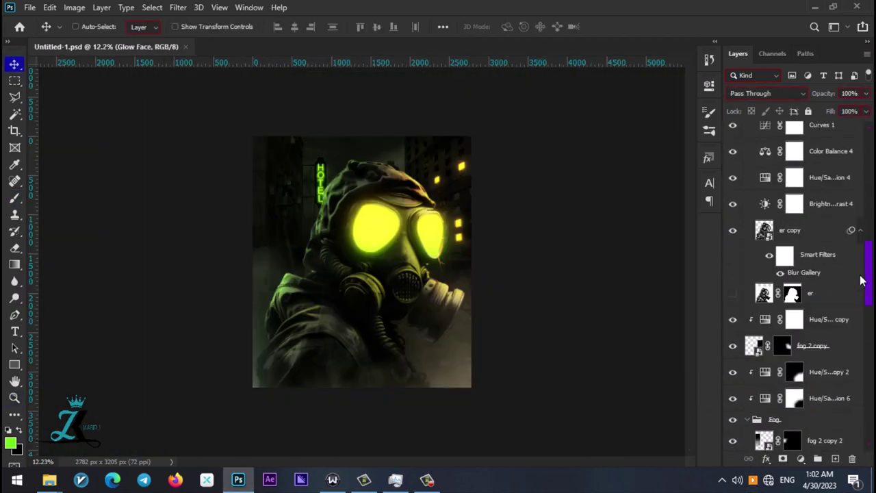
right_click(787, 160)
key(Escape)
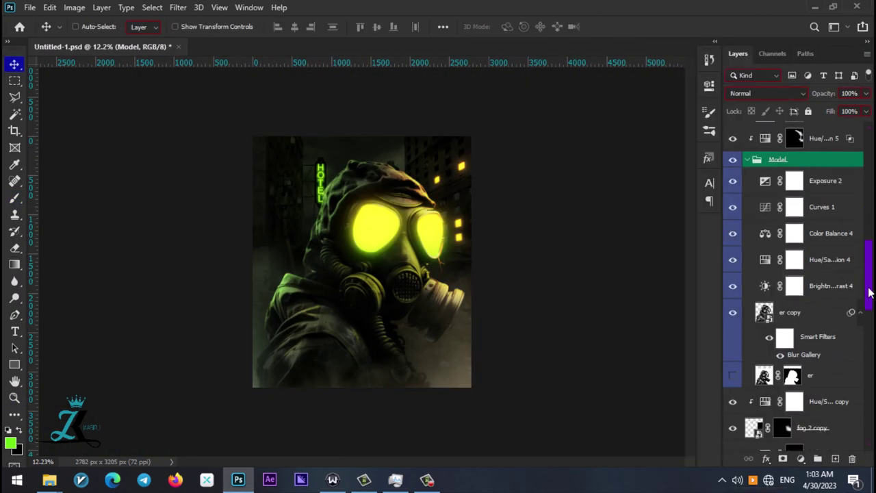
scroll(867, 292, up, 5)
mouse_move(49, 479)
click(215, 418)
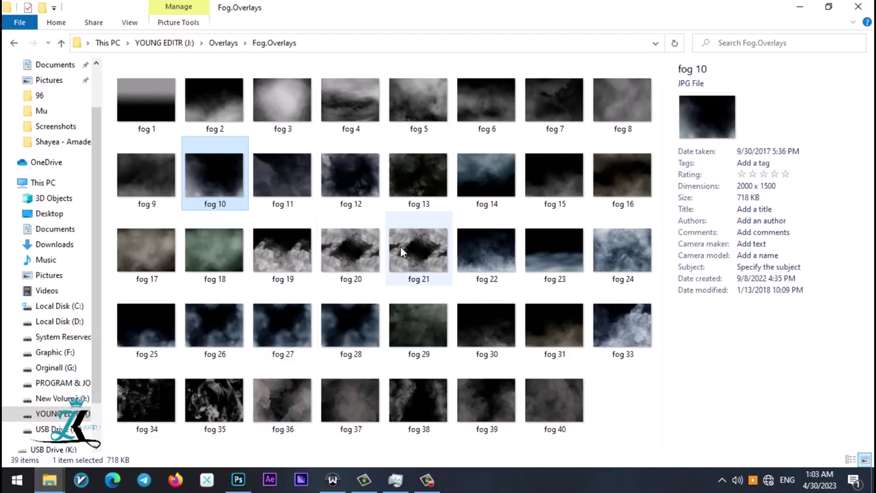
drag(554, 175, 395, 278)
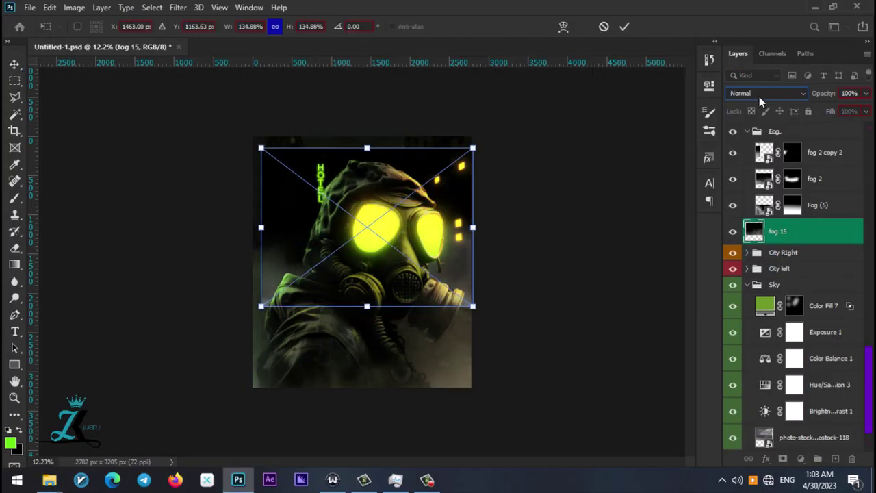
Try fog 15 in Screen mode enlarged, then cancel its placement
key(shift+alt+s)
mouse_move(495, 235)
mouse_down()
mouse_move(552, 176)
mouse_move(504, 88)
mouse_up()
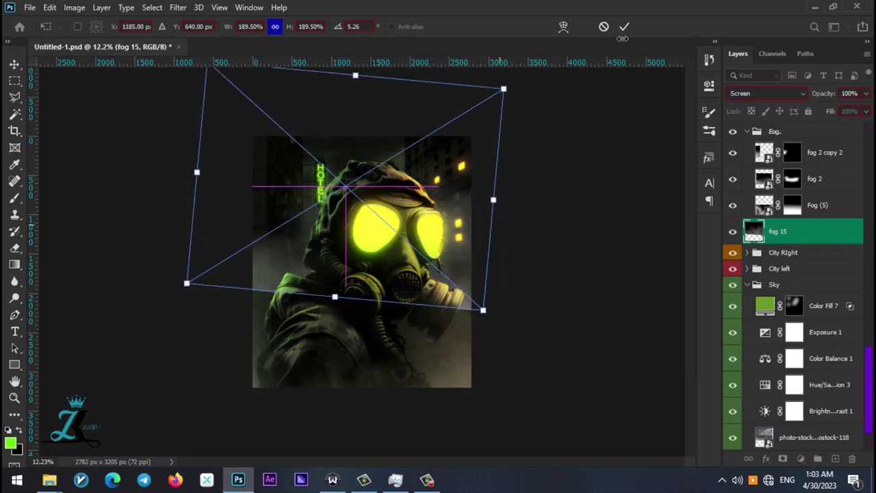
key(Escape)
Place fog 22 enlarged across the lower image, Screen-blended, with a white mask
click(210, 421)
drag(479, 312, 298, 276)
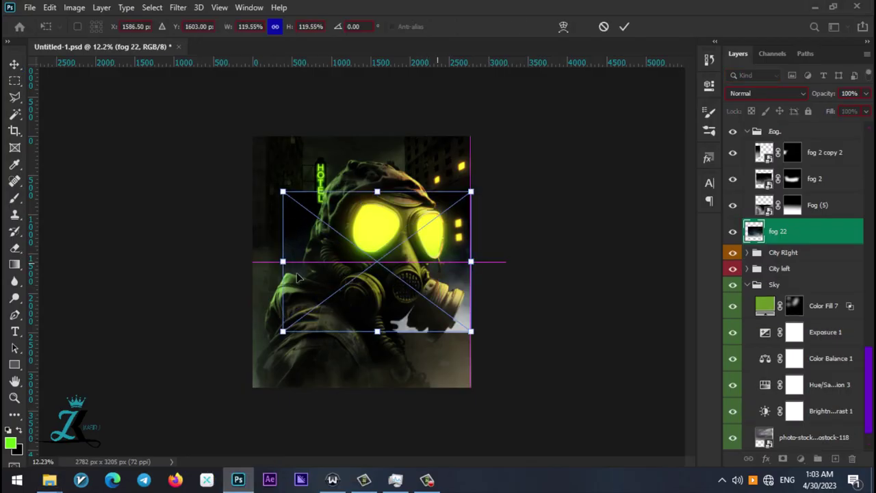
drag(282, 192, 240, 141)
key(Return)
click(767, 93)
click(746, 197)
click(784, 459)
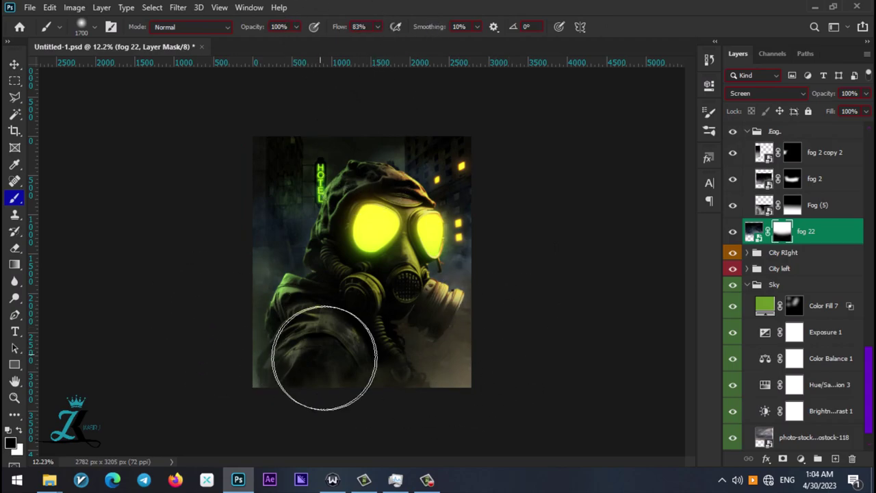
Clip a Hue/Saturation adjustment to fog 22 and raise its lightness
key(v)
click(801, 459)
click(815, 346)
key(ctrl+alt+g)
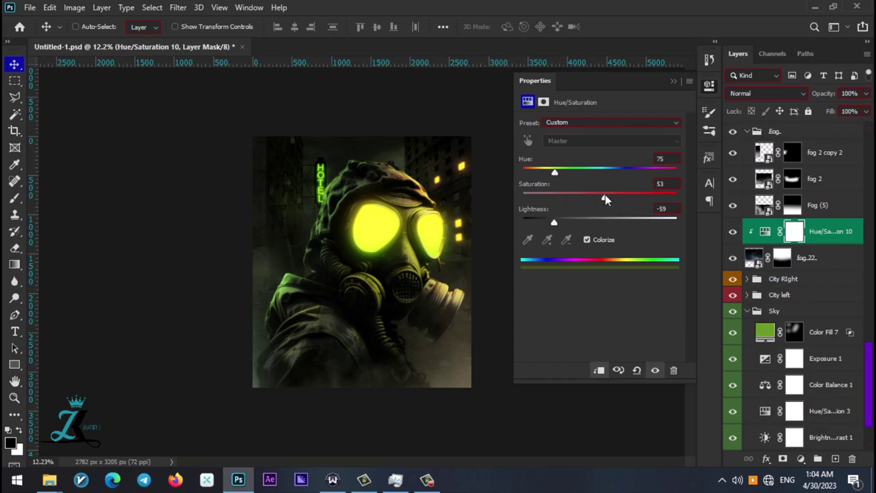
drag(556, 224, 588, 226)
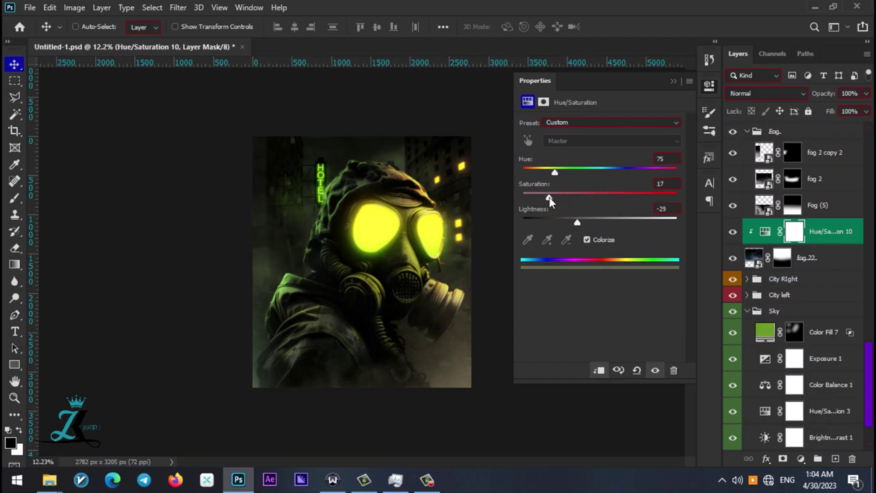
Place the fog 31 overlay into the composite and enlarge it
scroll(793, 274, up, 5)
scroll(794, 274, up, 5)
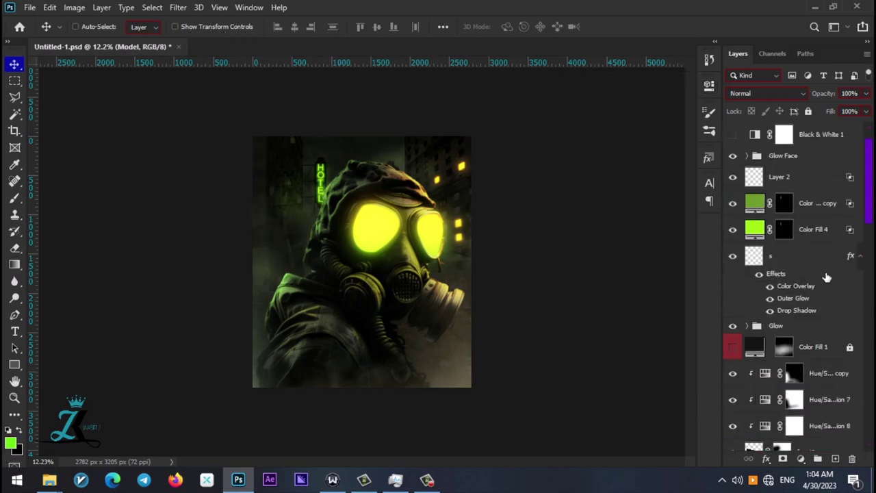
click(782, 182)
click(50, 481)
click(622, 110)
drag(553, 352, 371, 425)
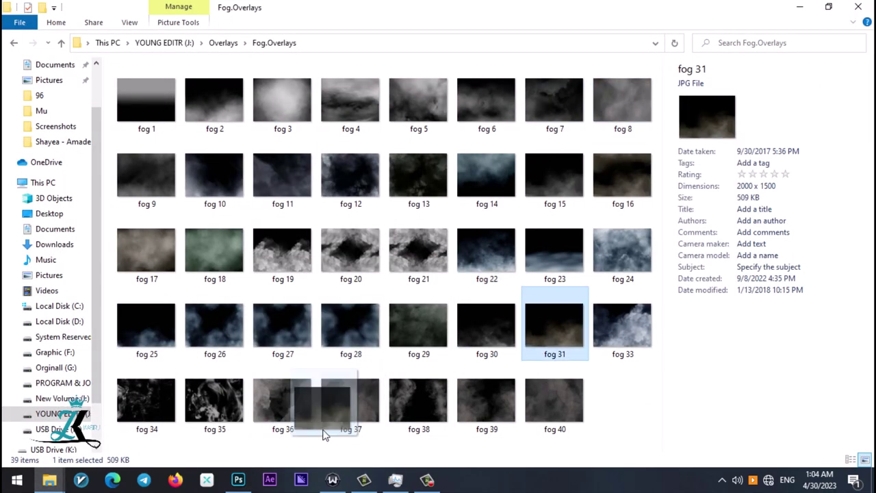
drag(283, 320, 196, 420)
Set fog 31 to Screen, rotate it slightly, and merge all visible layers
click(767, 94)
click(753, 188)
mouse_move(538, 228)
mouse_down()
mouse_move(565, 192)
mouse_move(476, 295)
mouse_up()
key(Return)
key(ctrl+0)
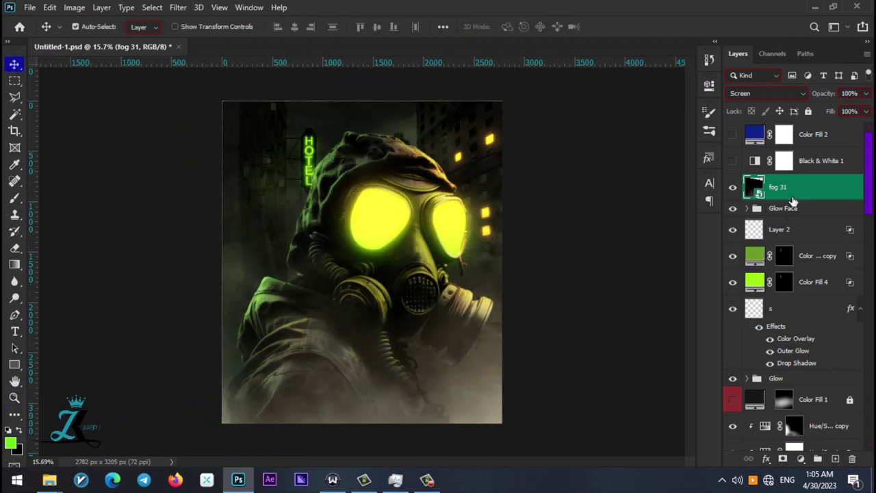
key(ctrl+shift+alt+e)
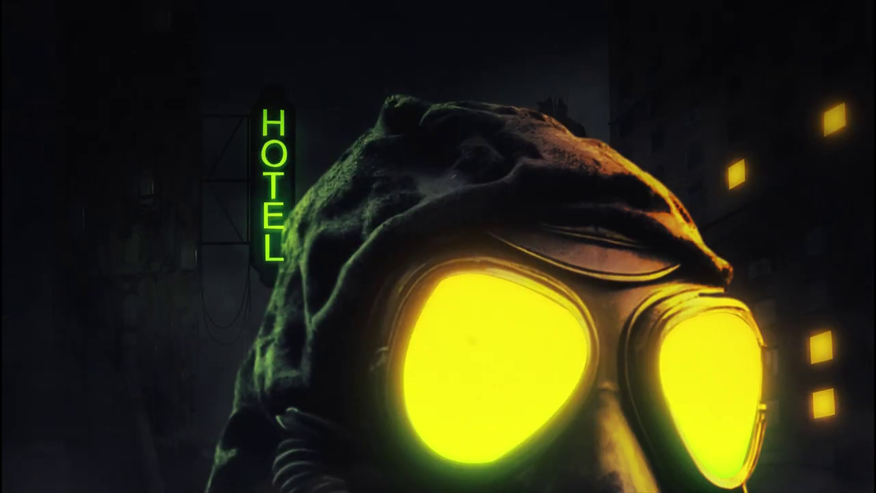